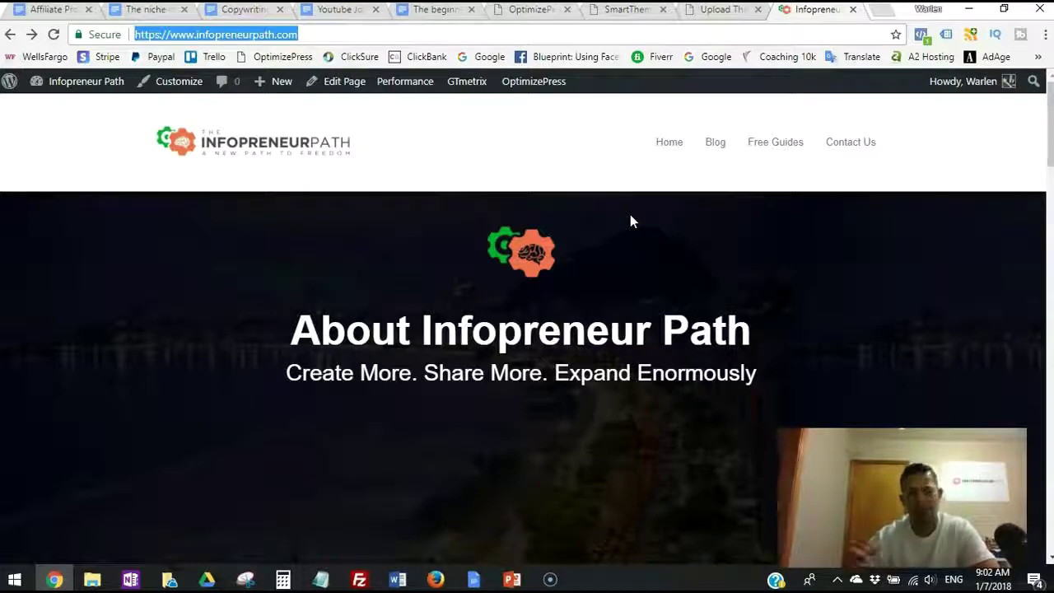
Move from the SmartTheme manual PDF to the OptimizePress members page and scroll through it.
click(702, 133)
click(622, 9)
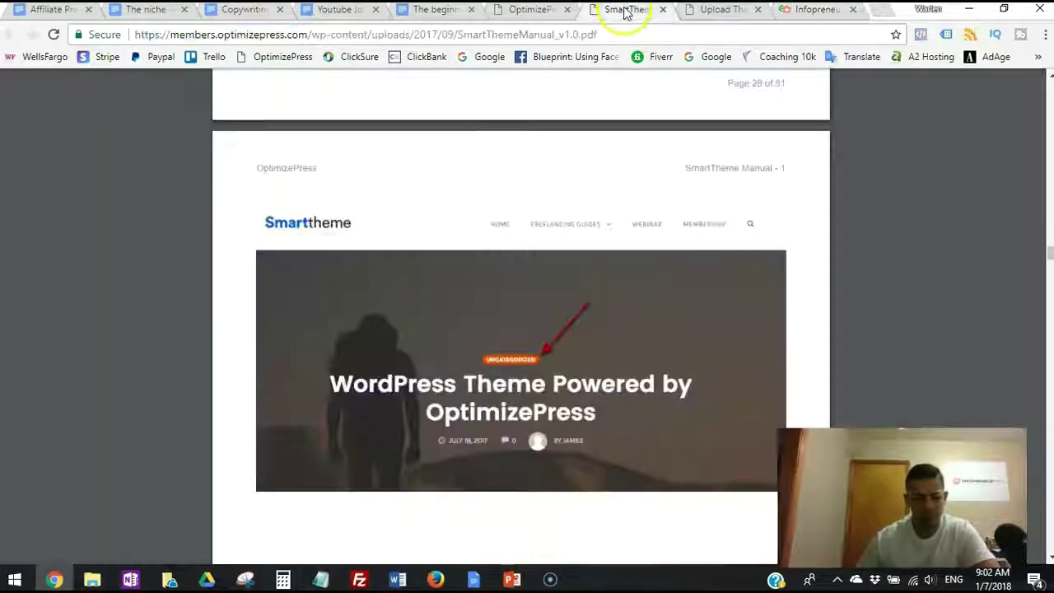
click(527, 12)
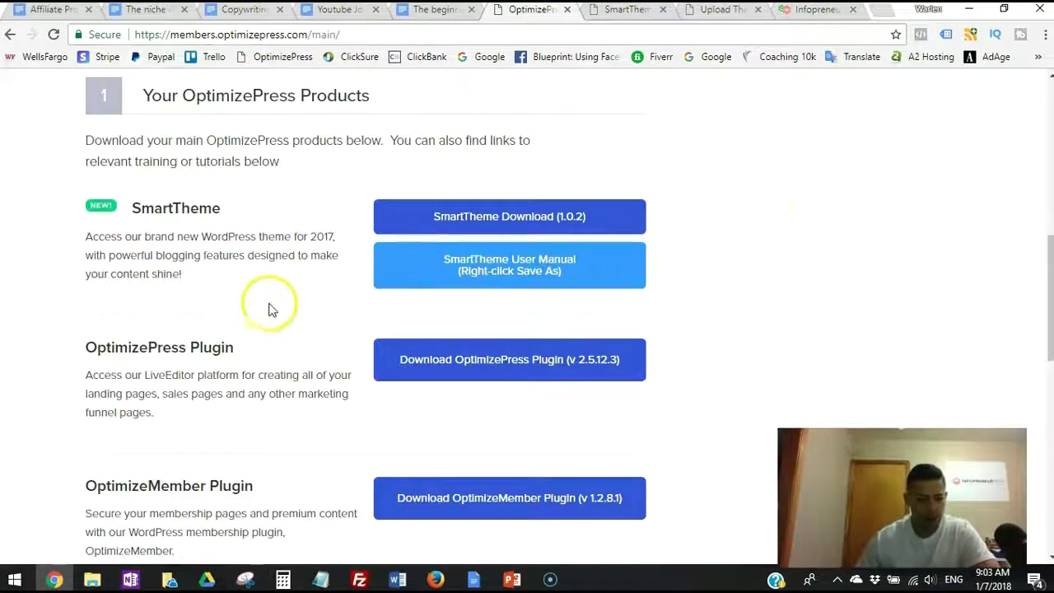
drag(1050, 331, 1050, 171)
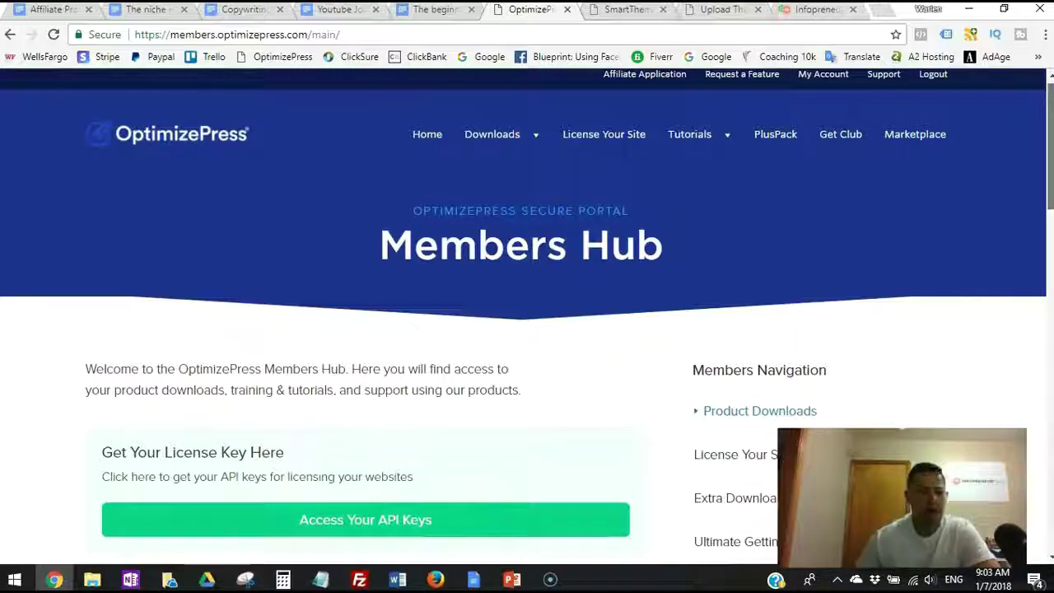
scroll(527, 317, down, 2)
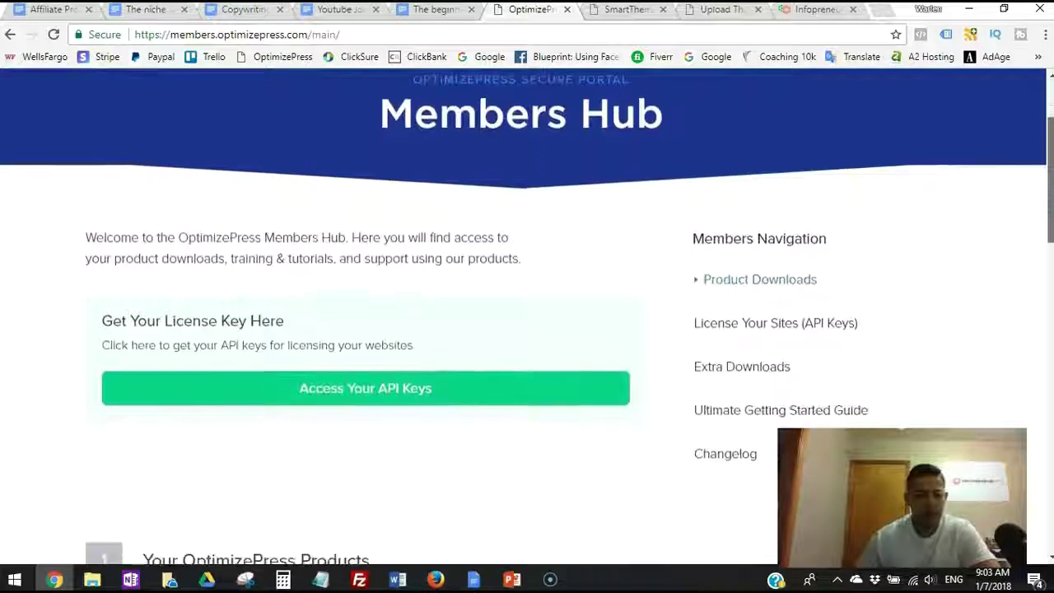
scroll(527, 316, down, 1)
scroll(527, 317, up, 1)
scroll(527, 316, down, 1)
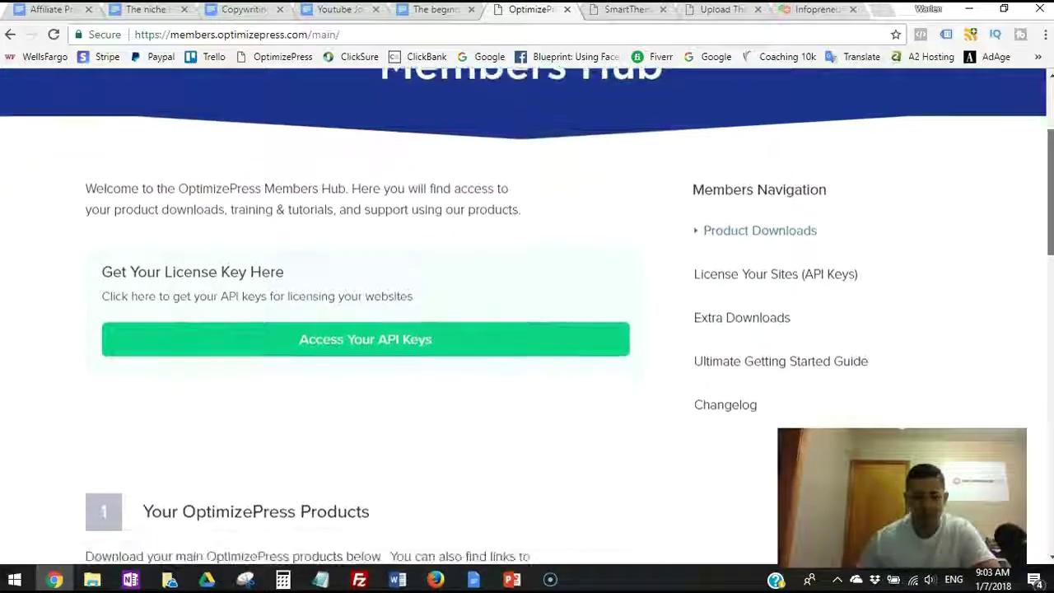
drag(1047, 222, 1046, 256)
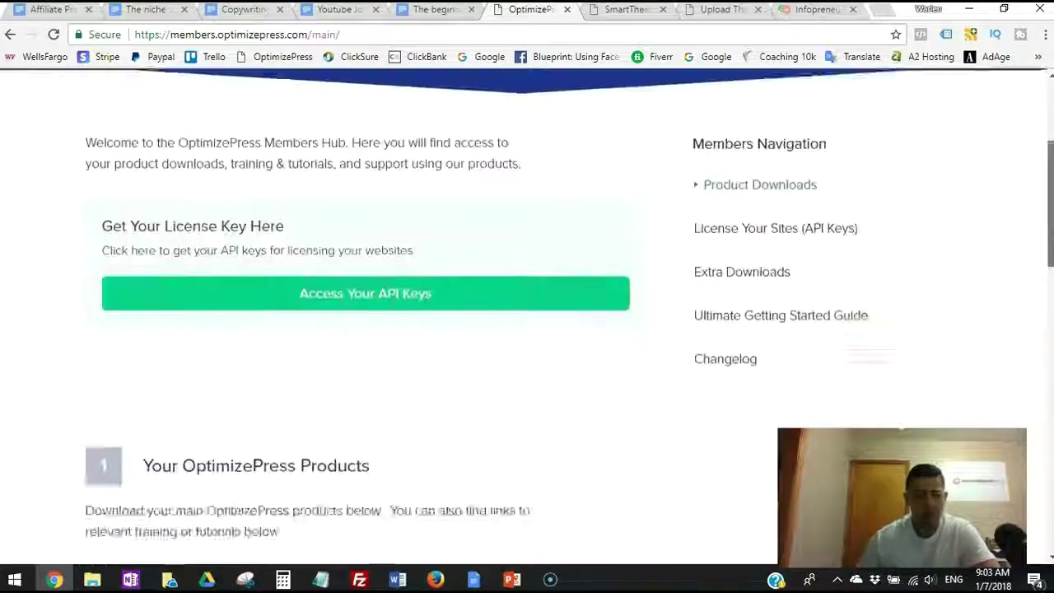
scroll(896, 315, up, 3)
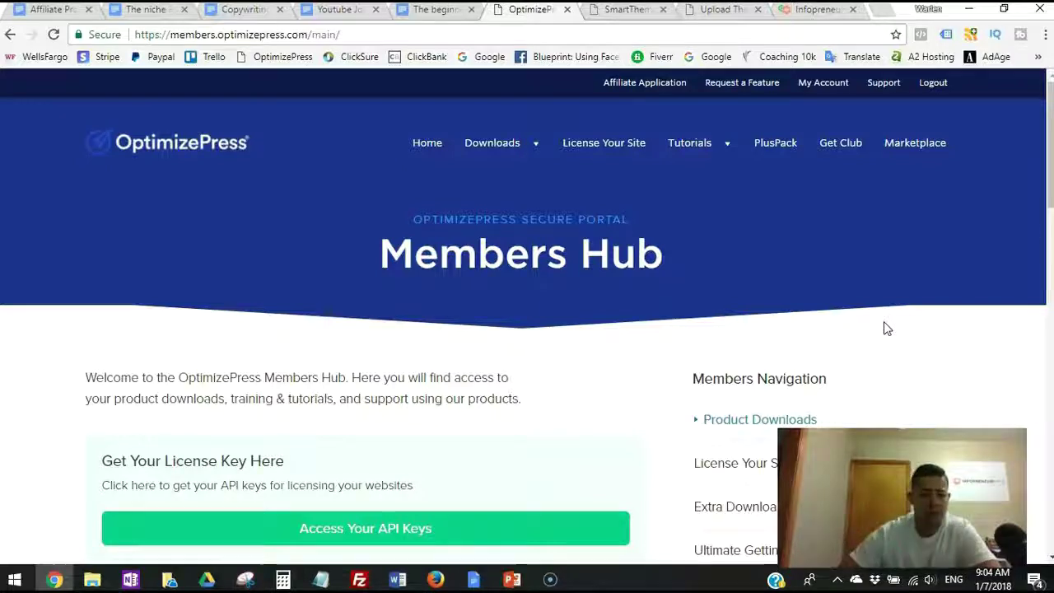
Scroll down to 'Your OptimizePress Products' with the SmartTheme Download (1.0.2) button.
click(845, 324)
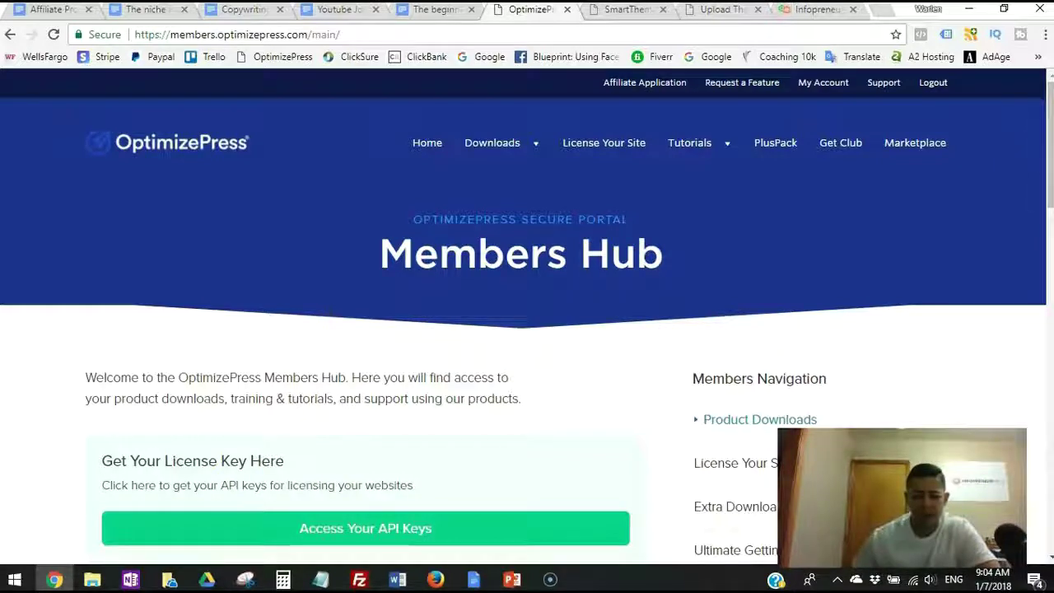
drag(1049, 144, 1049, 158)
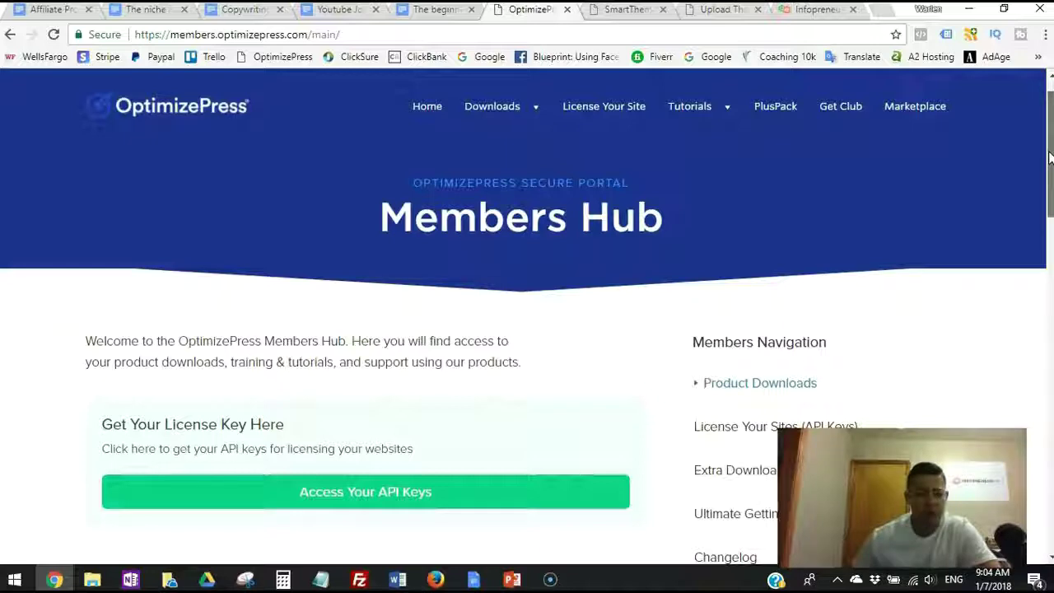
scroll(1049, 157, down, 2)
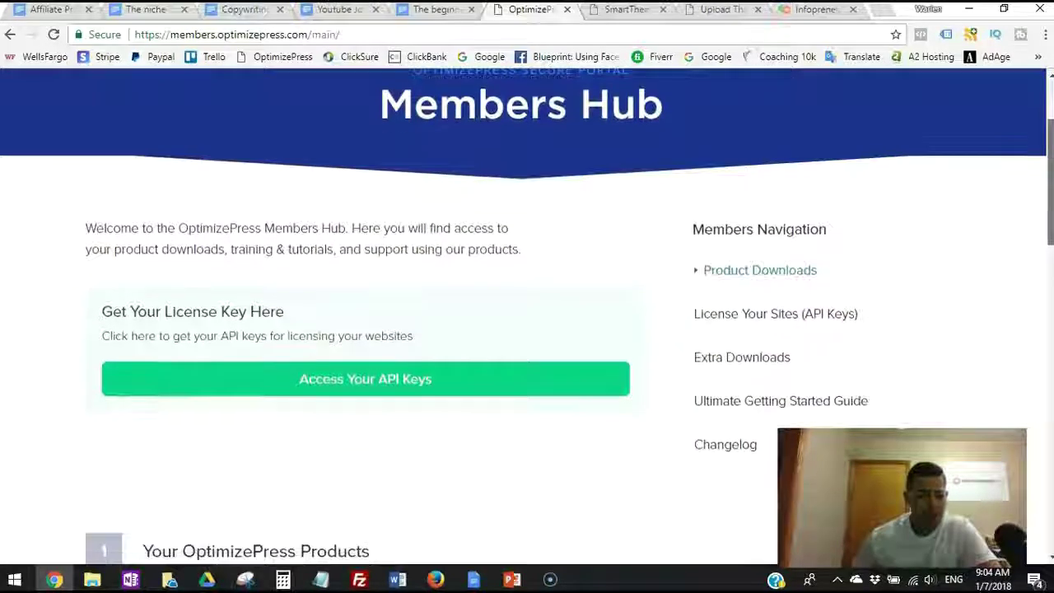
scroll(527, 311, down, 2)
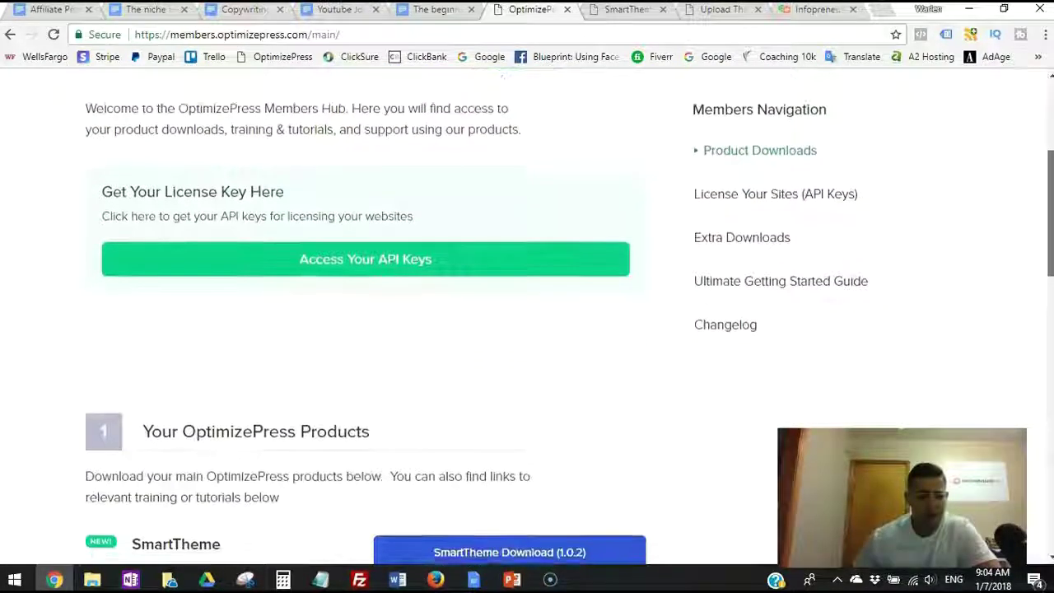
scroll(527, 310, down, 3)
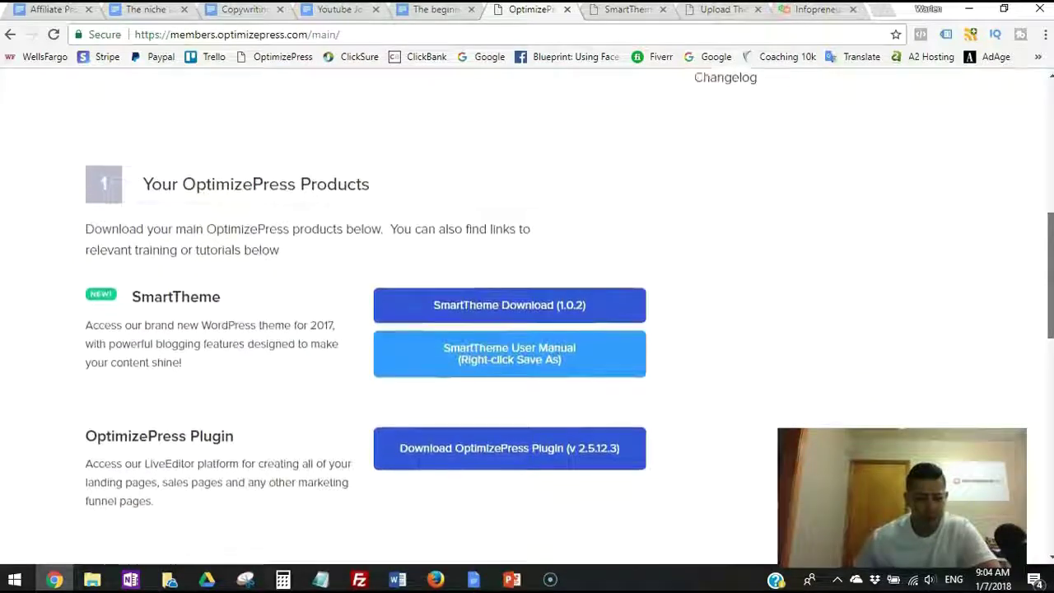
scroll(527, 311, up, 5)
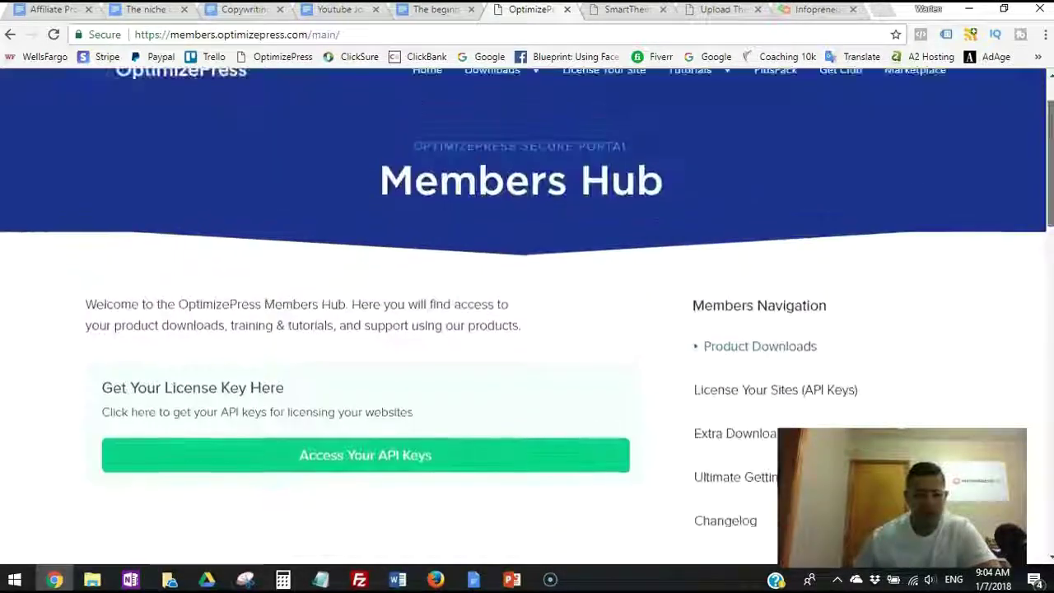
scroll(527, 310, up, 1)
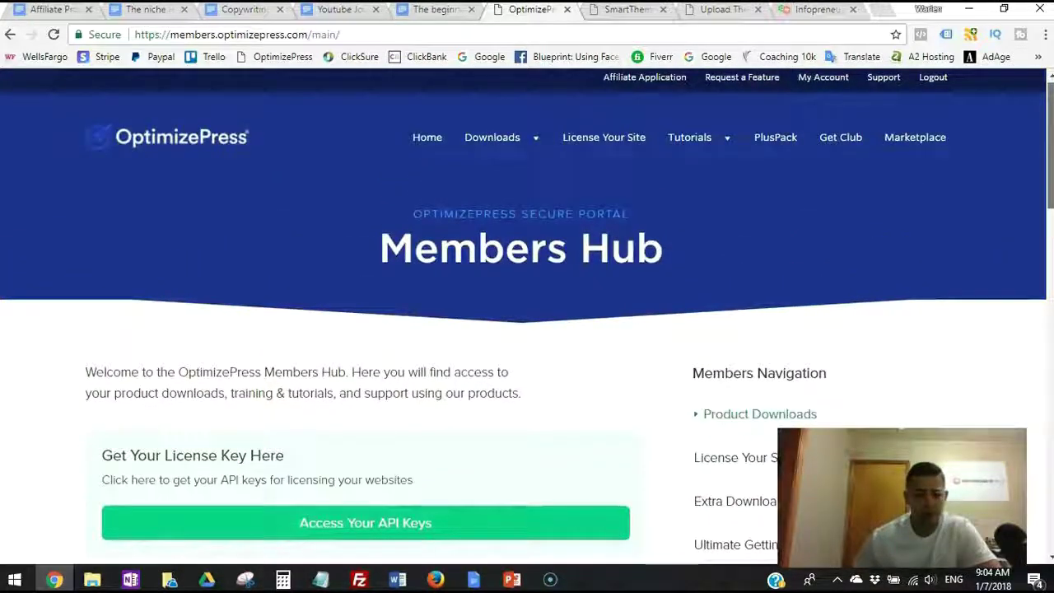
scroll(527, 310, down, 2)
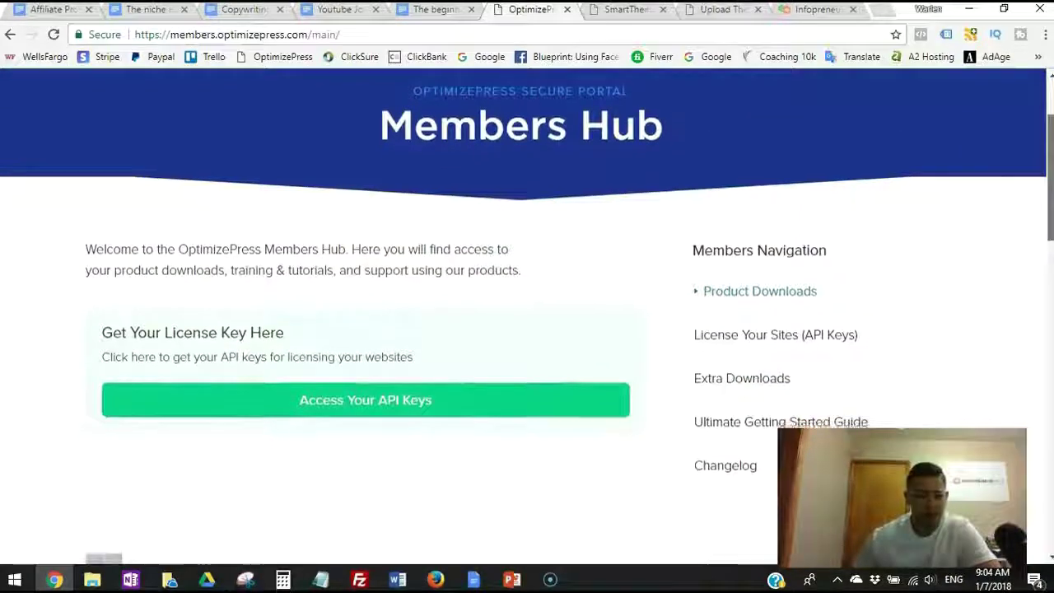
scroll(1038, 230, down, 5)
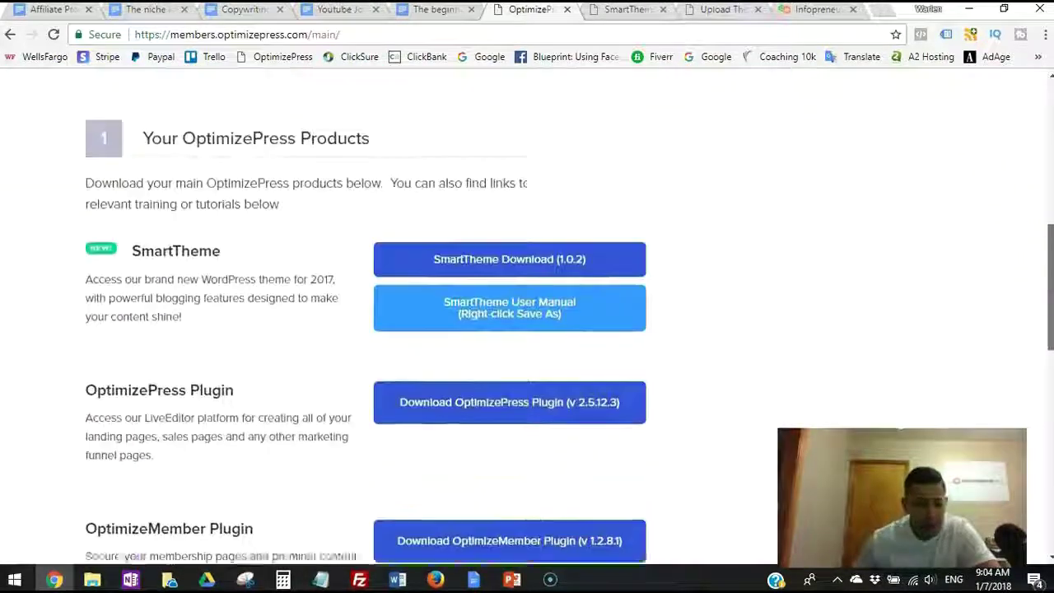
scroll(527, 323, down, 1)
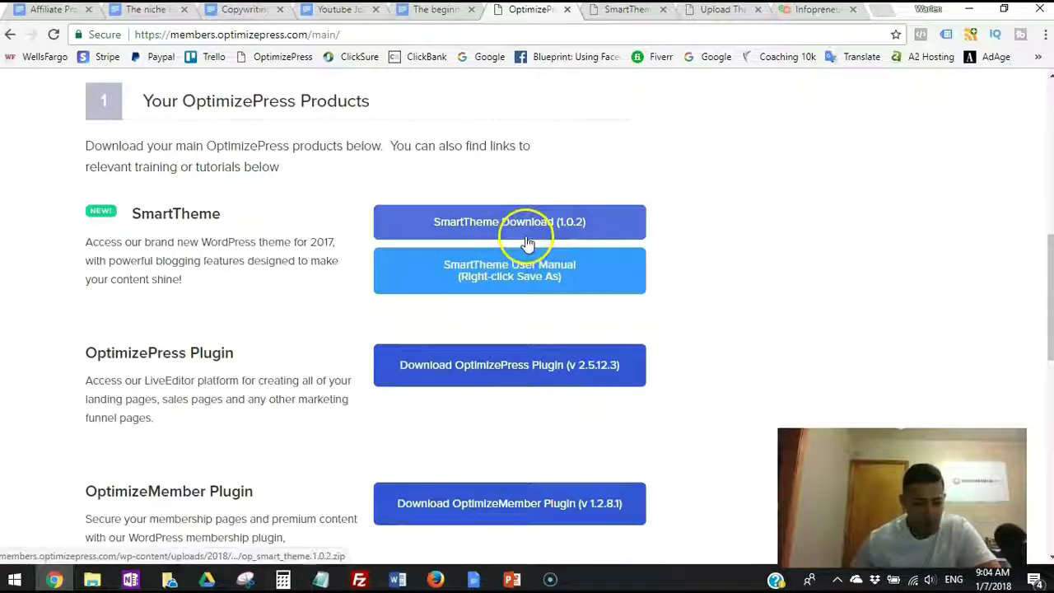
Go from the WordPress dashboard to Plugins > Add New and open the zip upload form.
click(725, 10)
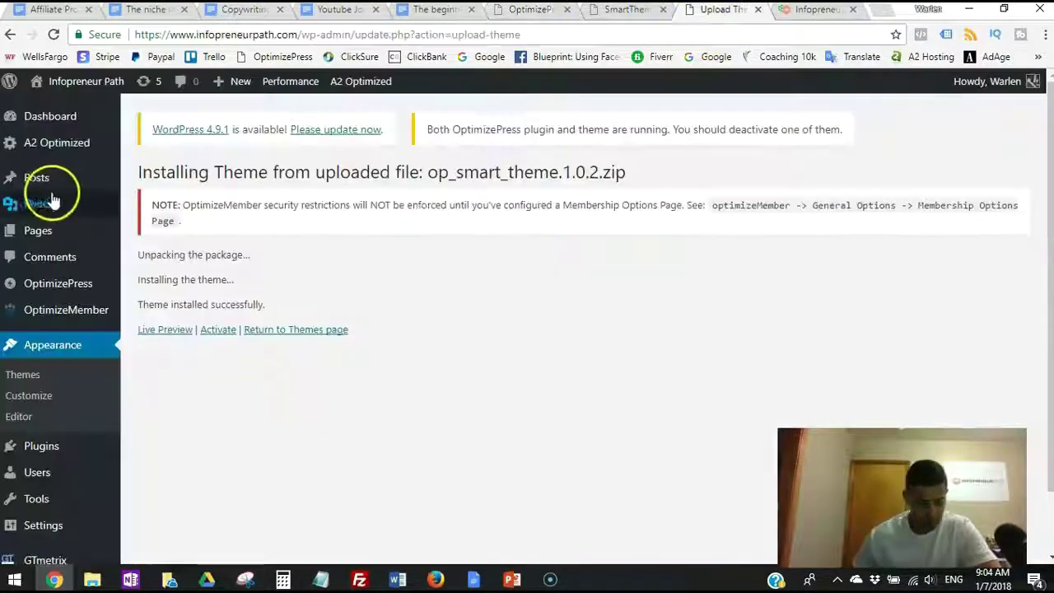
click(50, 119)
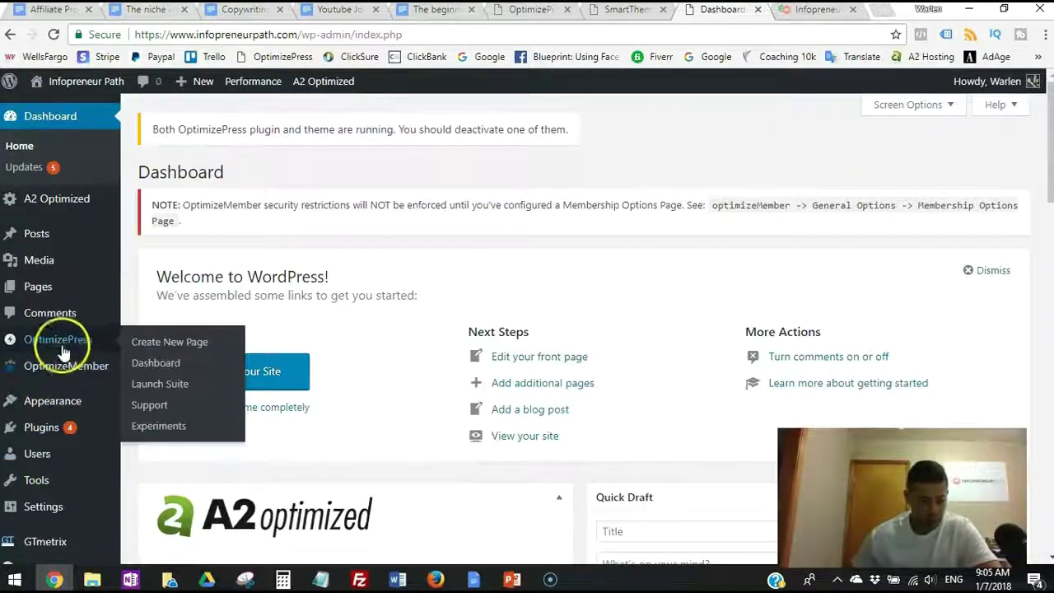
click(41, 427)
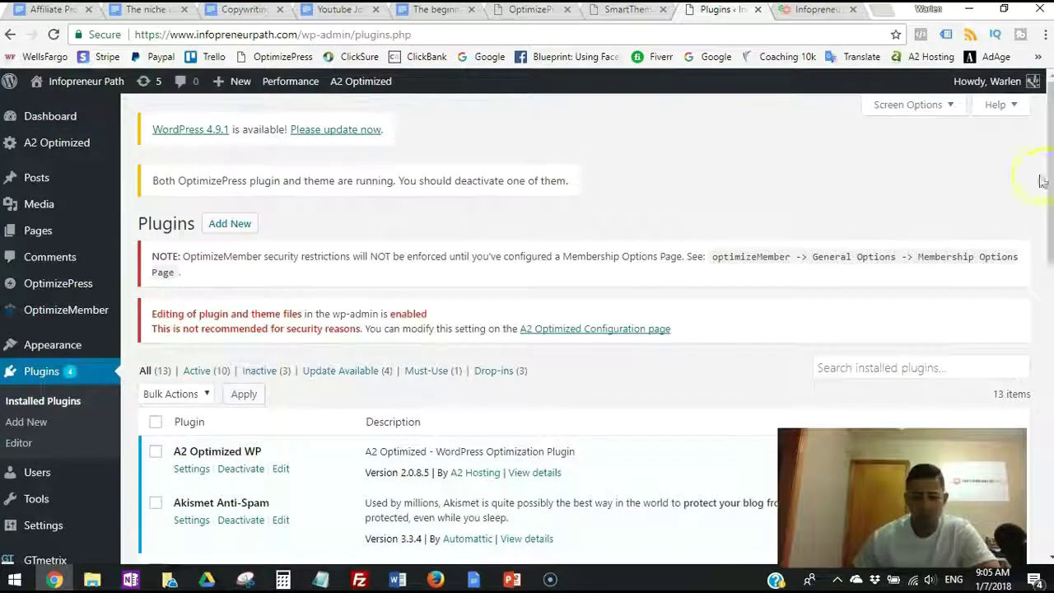
mouse_move(1050, 186)
mouse_down()
mouse_move(1051, 208)
mouse_move(1050, 190)
mouse_up()
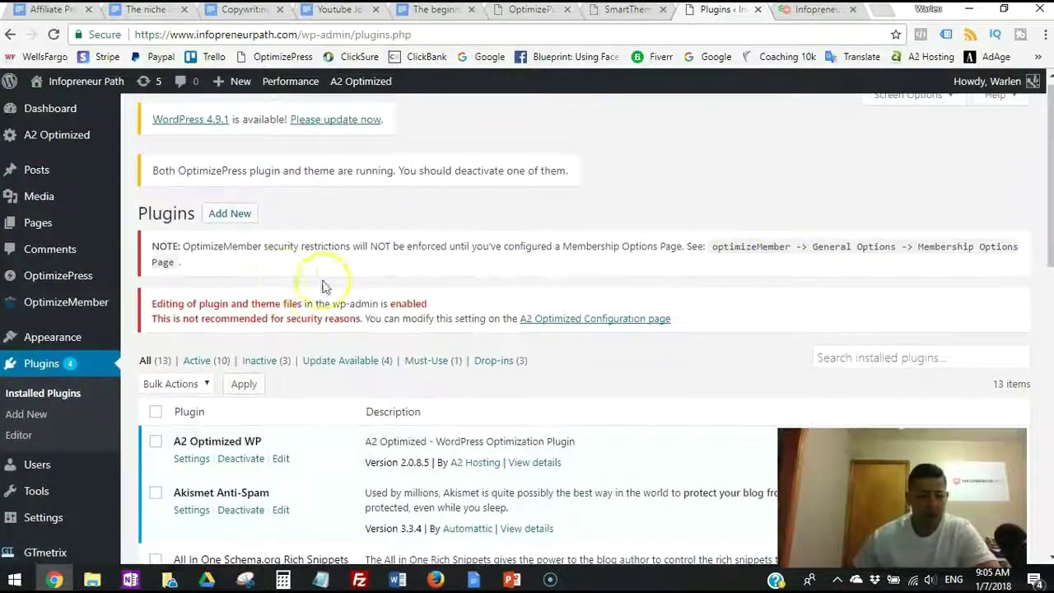
click(221, 215)
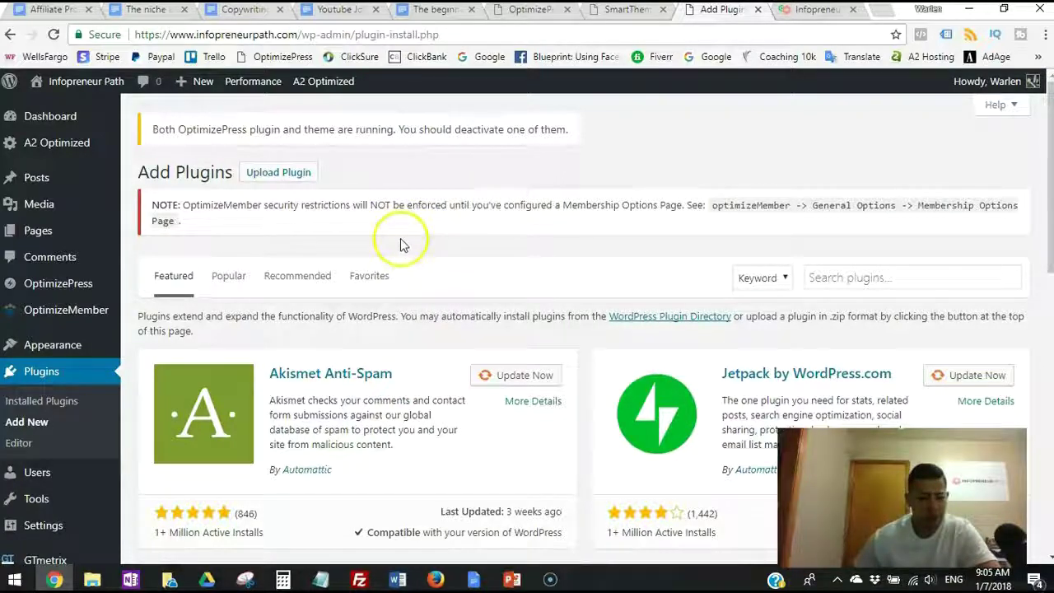
click(288, 180)
Search Downloads for 'plugin' to find the plugin.2.5.12.3 archive, then close the file picker.
click(482, 375)
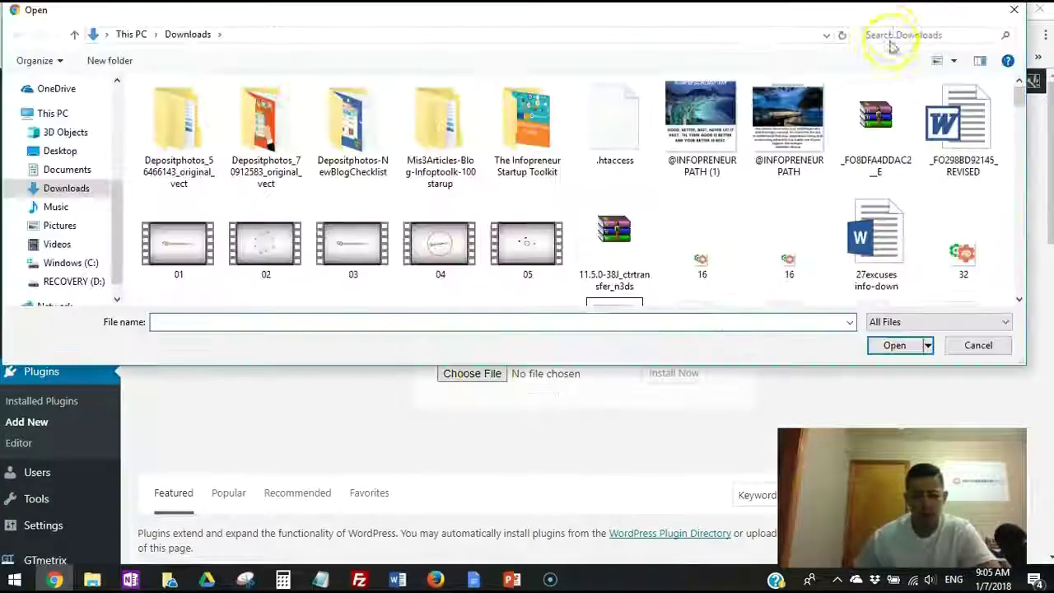
click(891, 39)
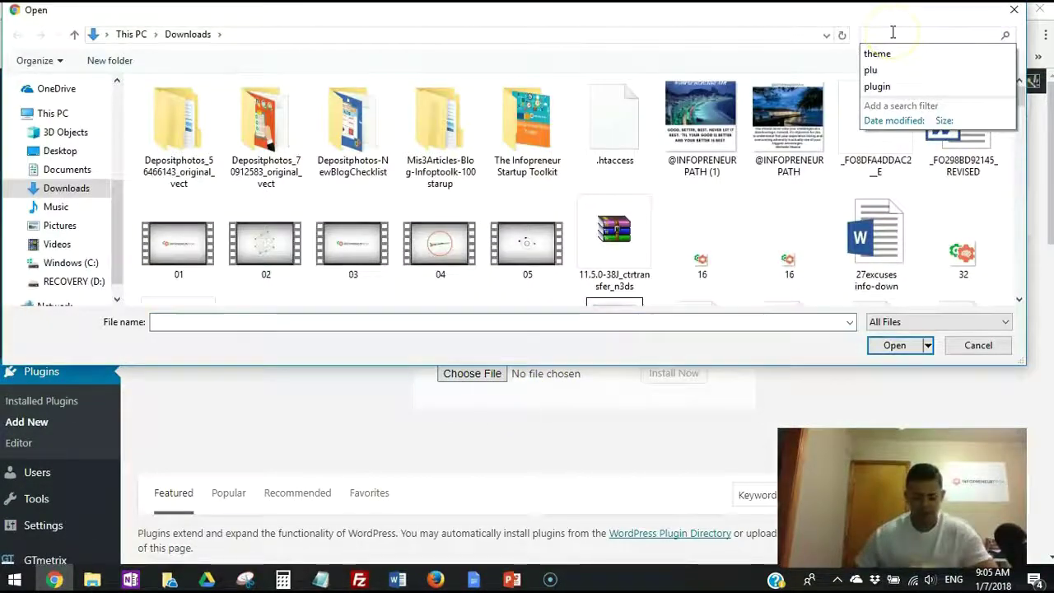
text(rth)
key(BackSpace)
key(BackSpace)
key(BackSpace)
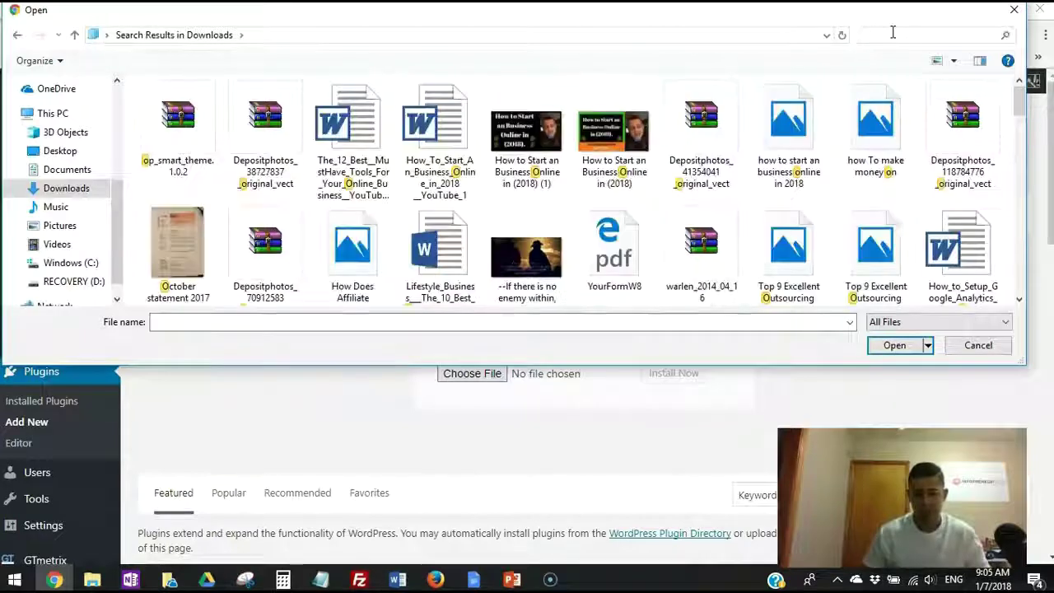
text(plugi)
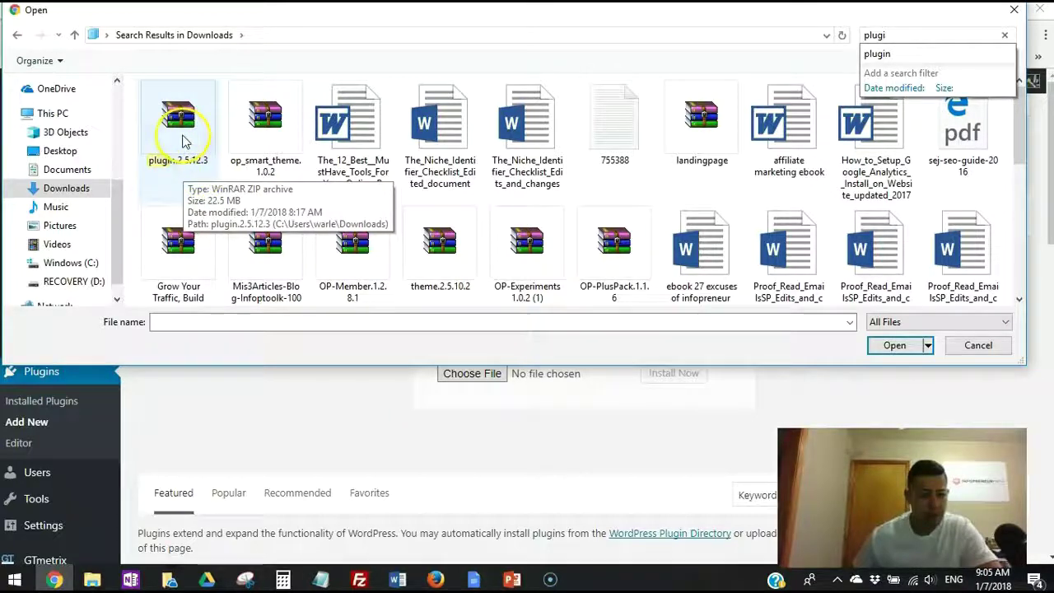
click(1014, 10)
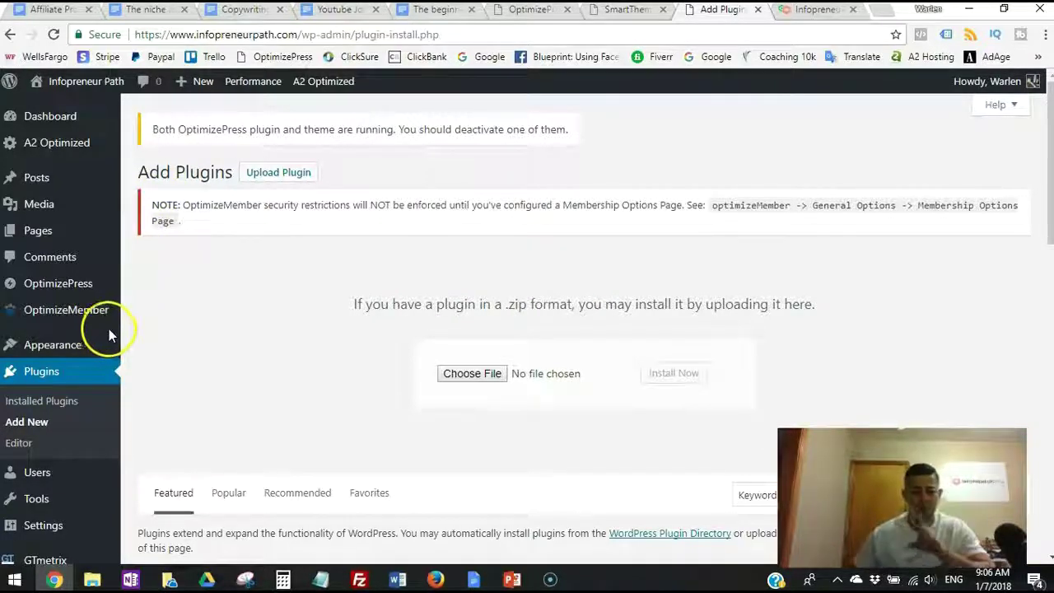
Open the Upload Theme form from Appearance > Themes > Add New.
mouse_move(65, 352)
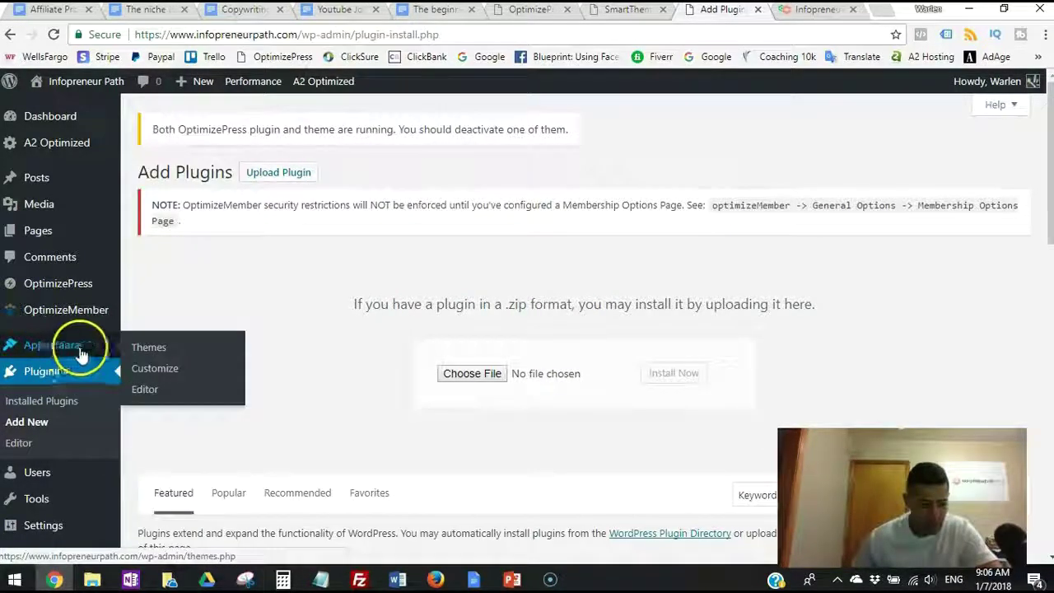
click(138, 346)
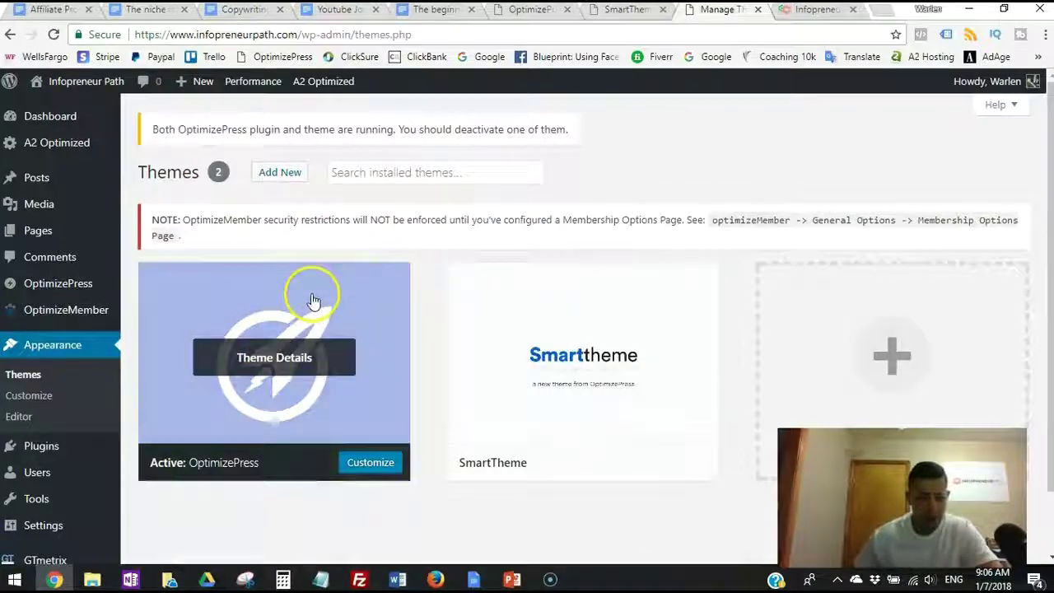
click(266, 178)
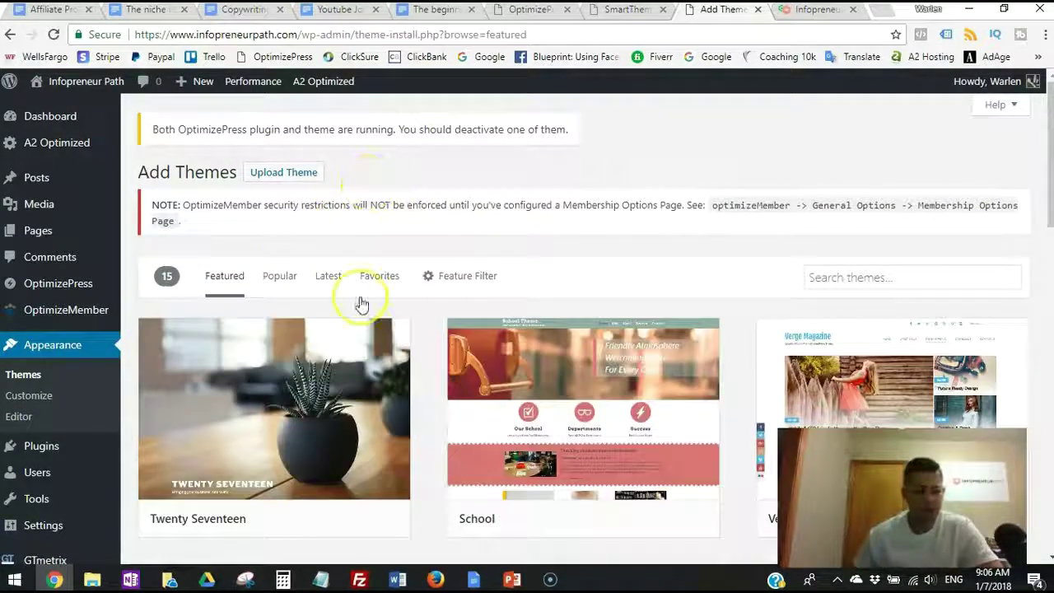
click(284, 173)
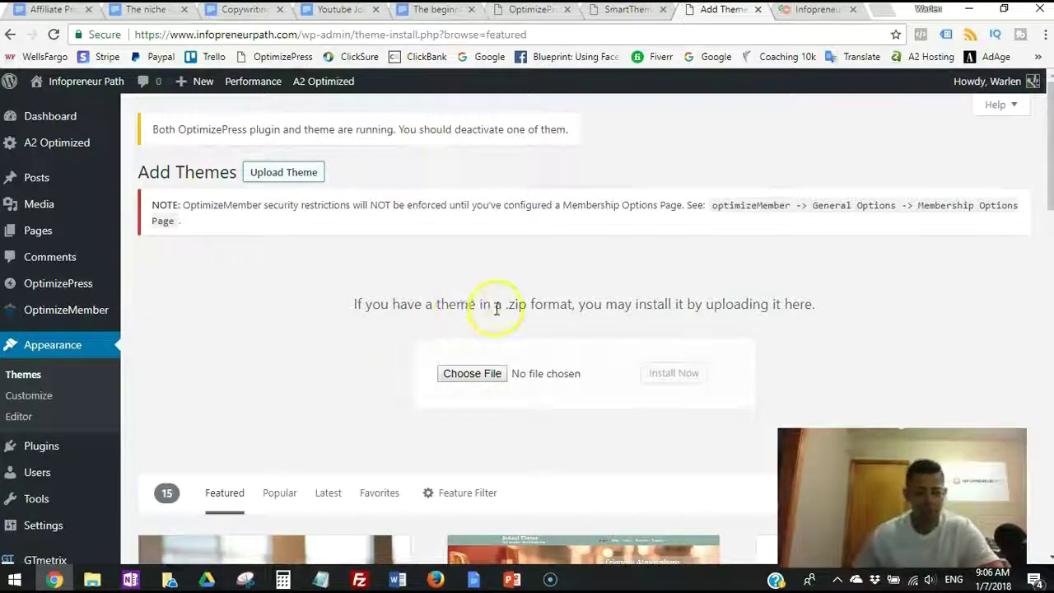
Search Downloads for theme files, close the picker, and return to the installed themes list.
click(471, 377)
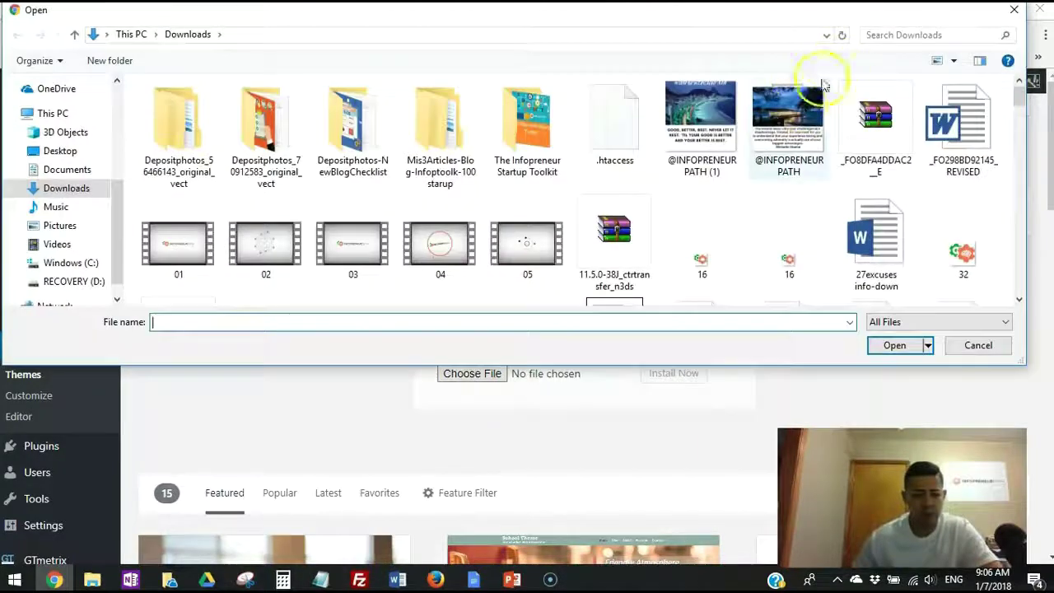
click(886, 35)
click(879, 73)
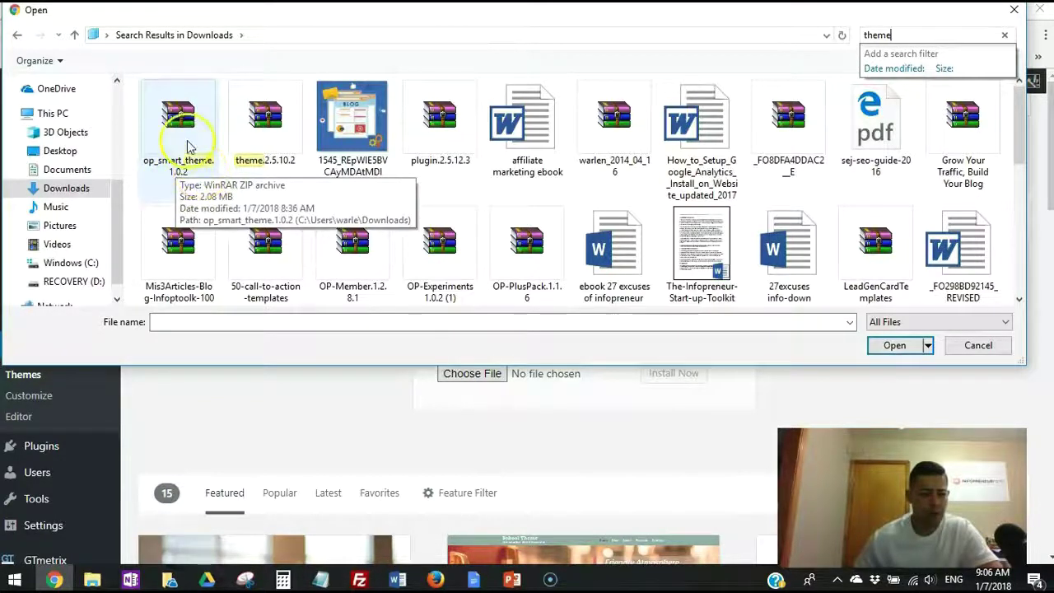
click(1013, 10)
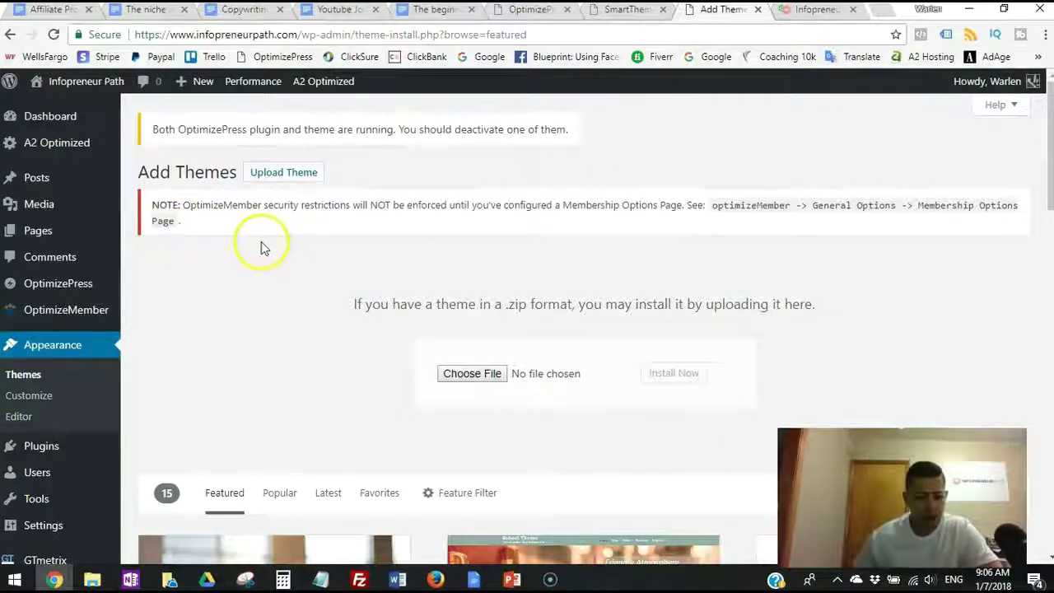
click(28, 377)
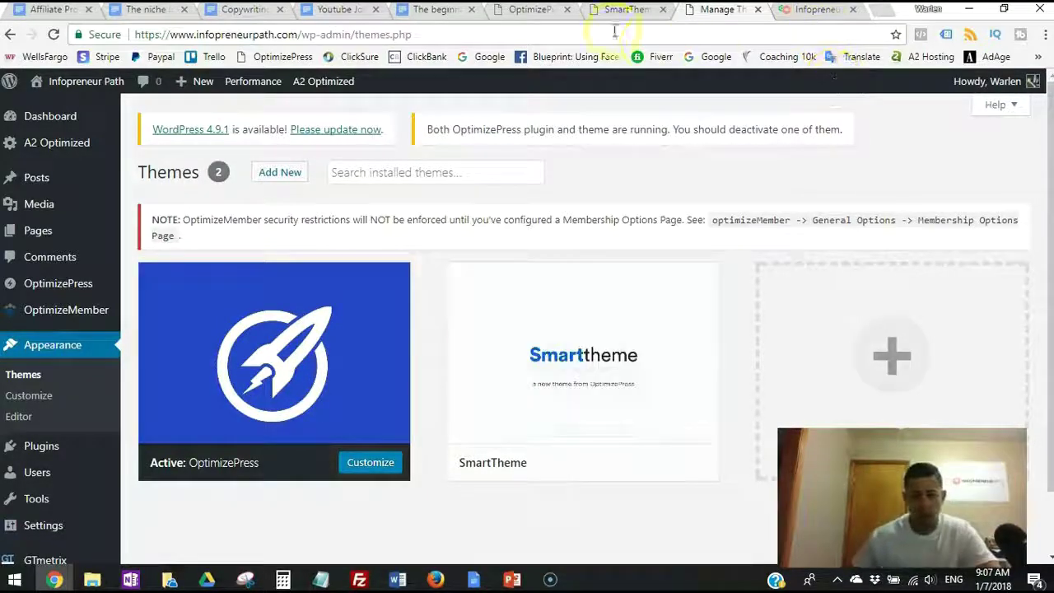
click(531, 23)
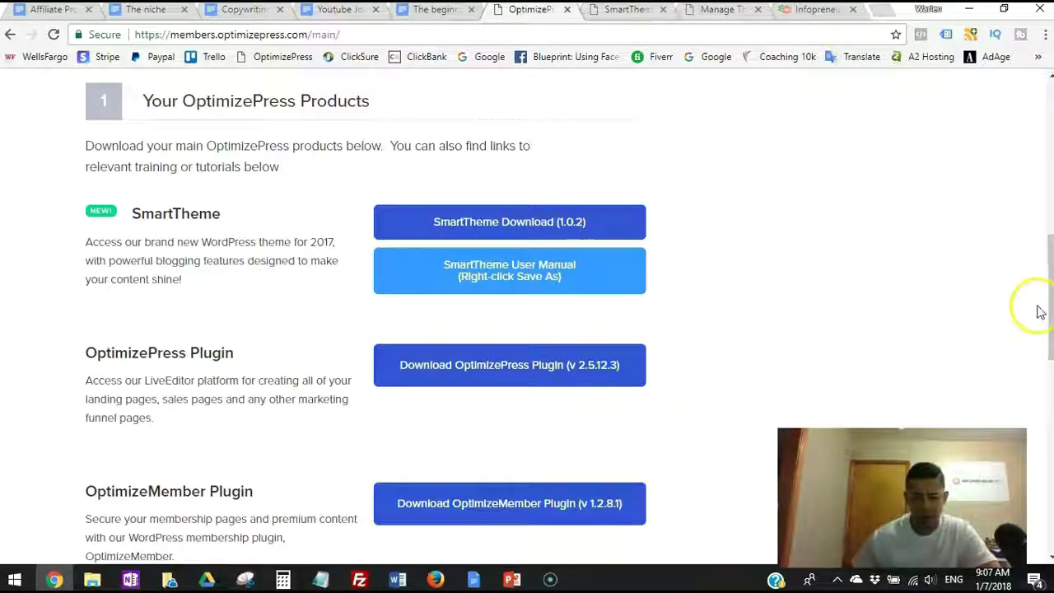
Highlight the OptimizePress Plugin description, then bring up the live Infopreneur Path homepage.
drag(219, 416, 74, 353)
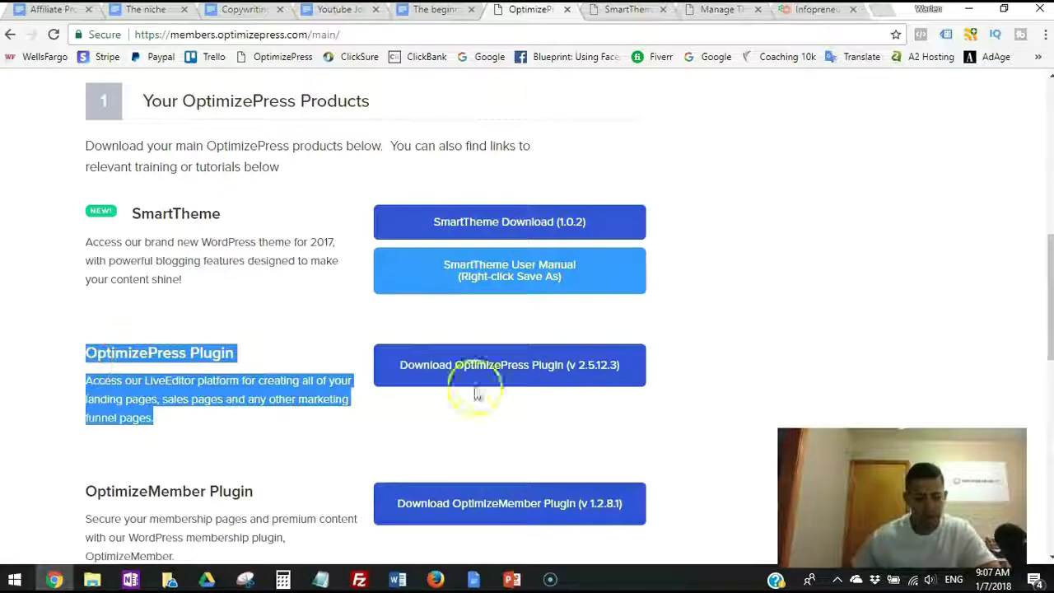
click(495, 230)
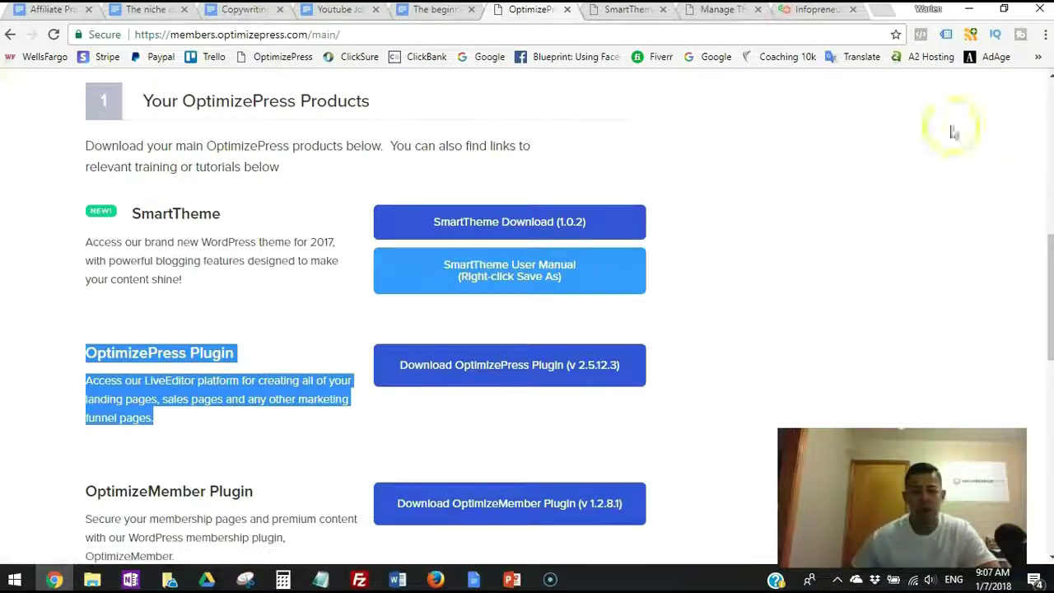
click(829, 12)
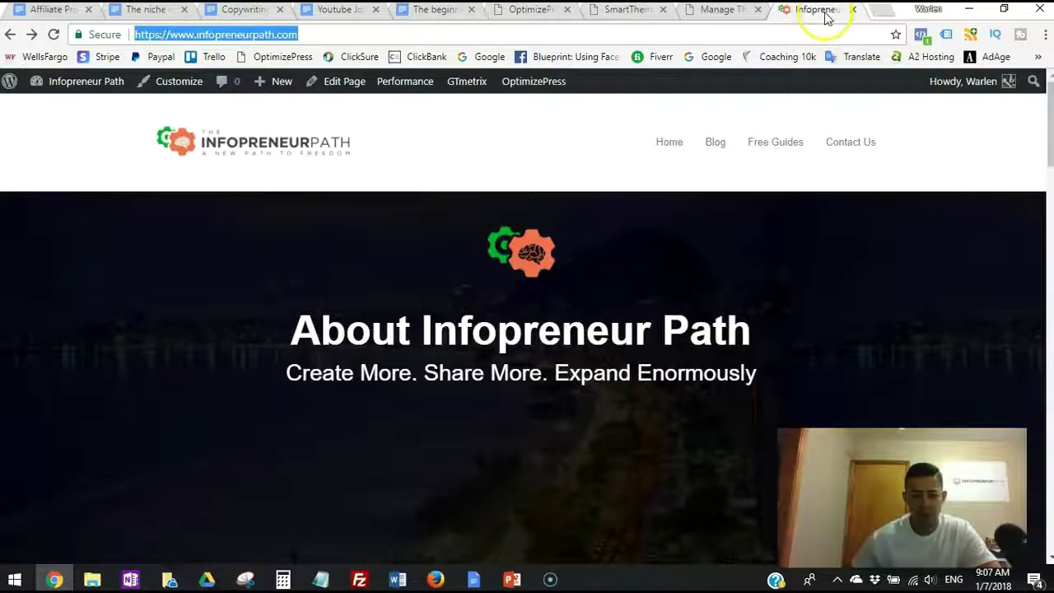
Return to WordPress's Manage Themes tab and look through the Plugins menu flyout.
click(535, 12)
key(ctrl+Tab)
key(ctrl+Tab)
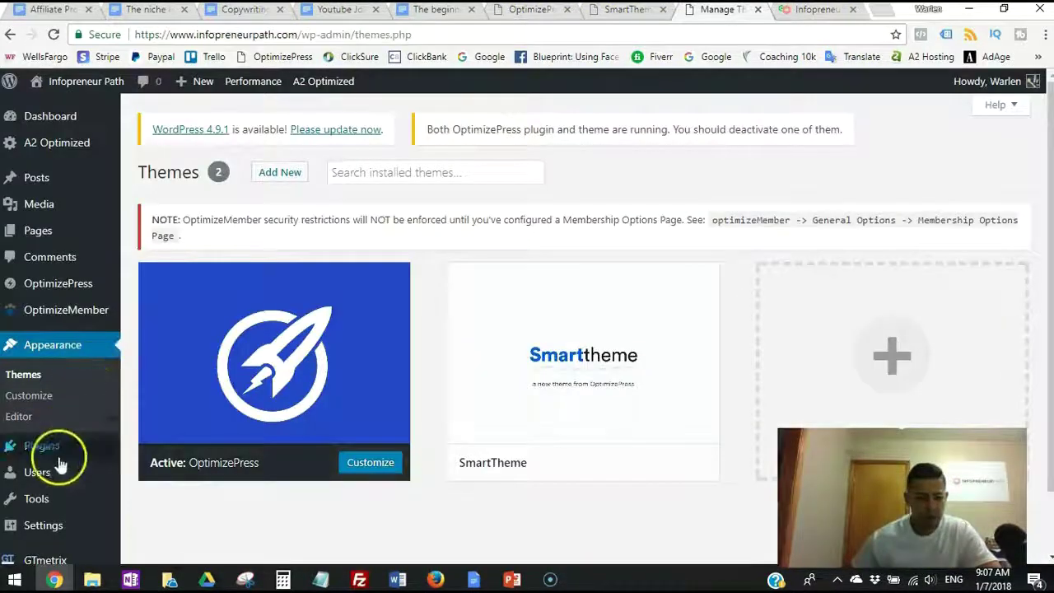
mouse_move(58, 454)
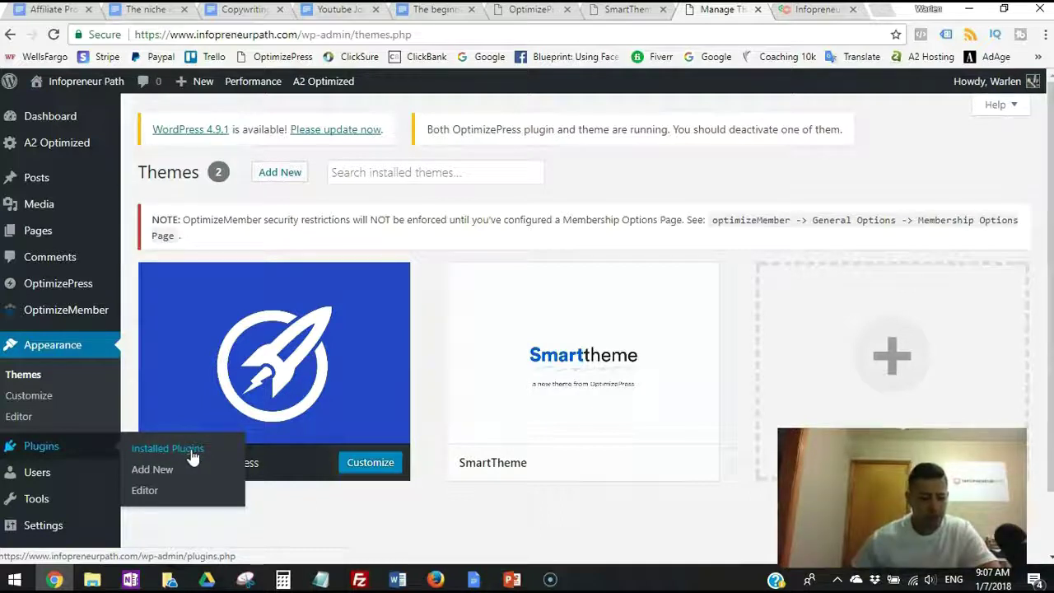
click(173, 480)
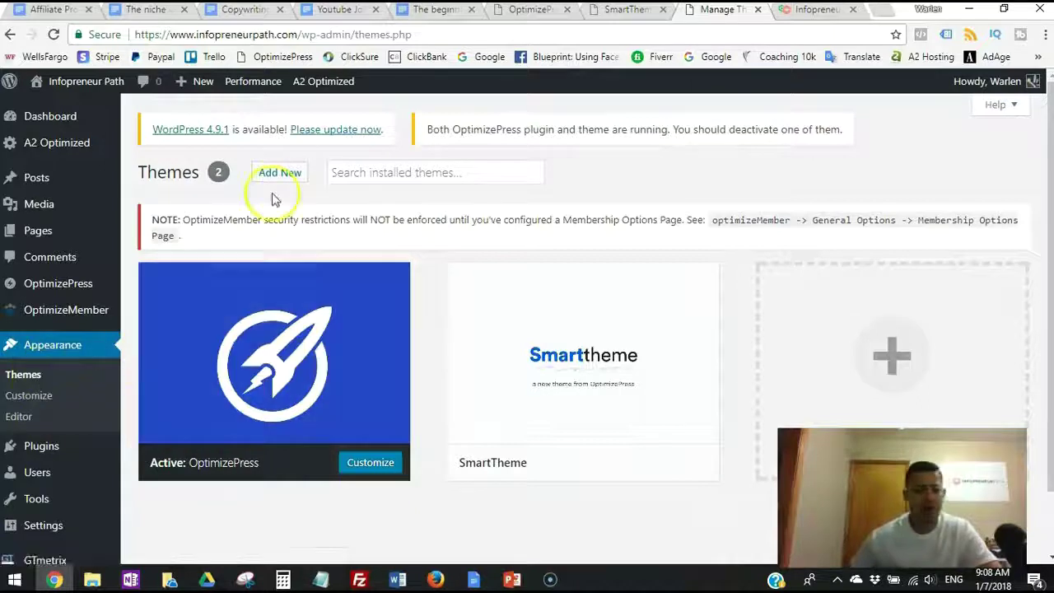
mouse_move(549, 395)
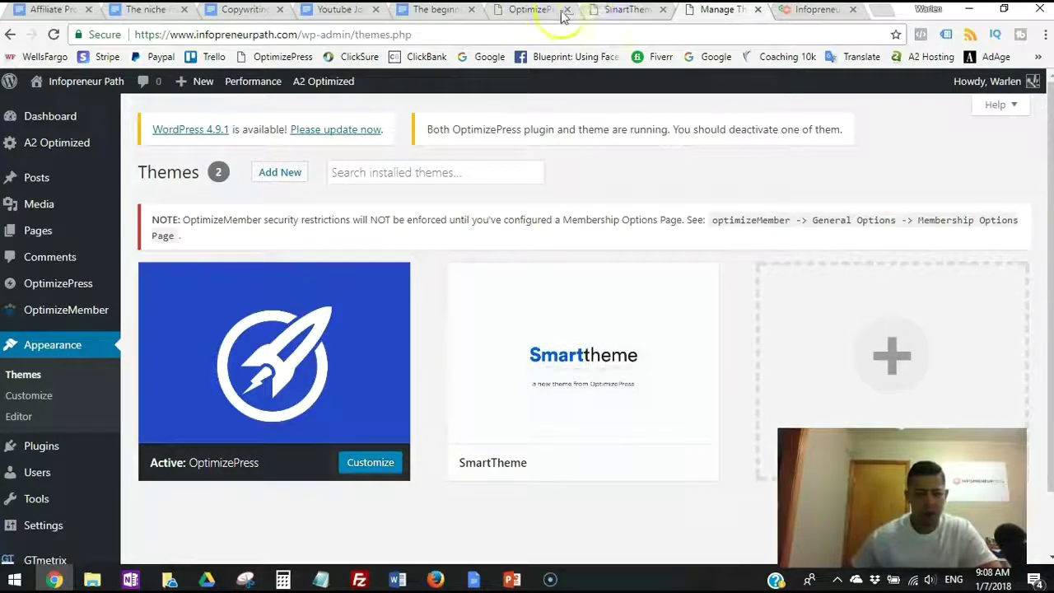
Glance at the OptimizePress products page and SmartTheme manual, then return to the Themes page showing SmartTheme.
click(519, 10)
click(626, 10)
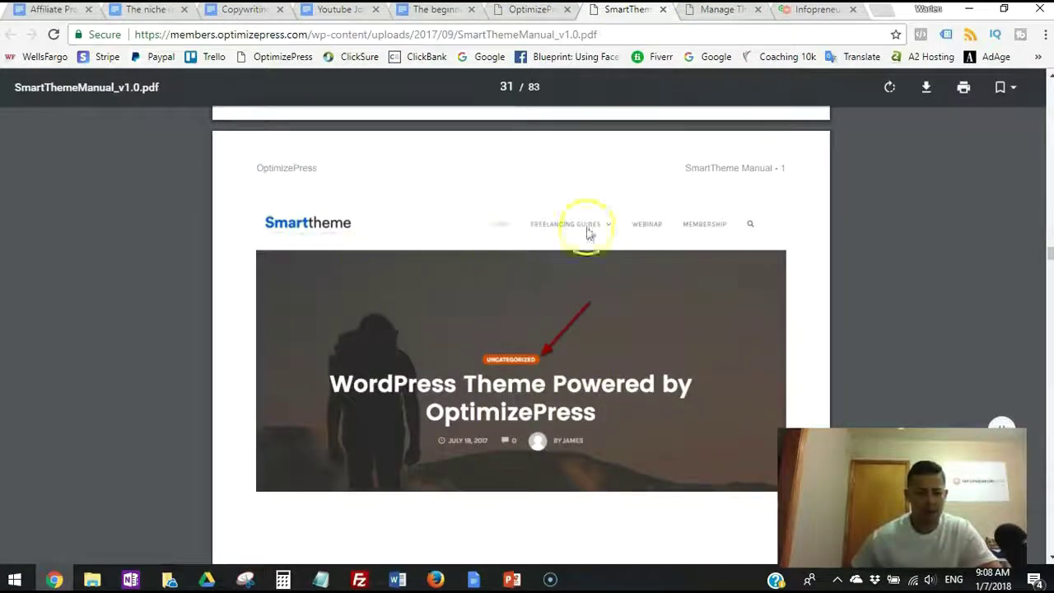
click(720, 10)
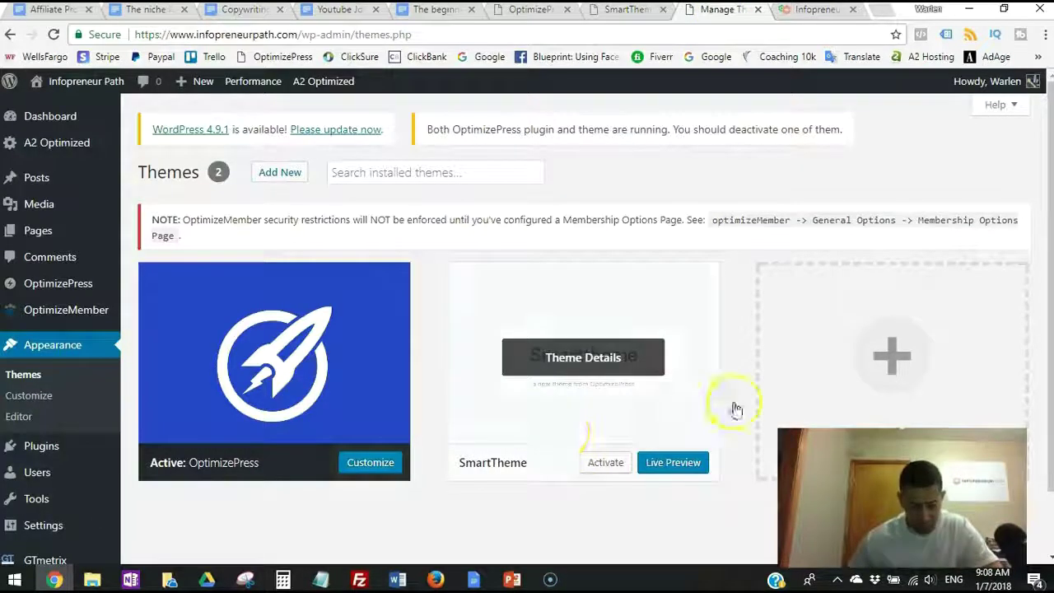
scroll(271, 440, down, 1)
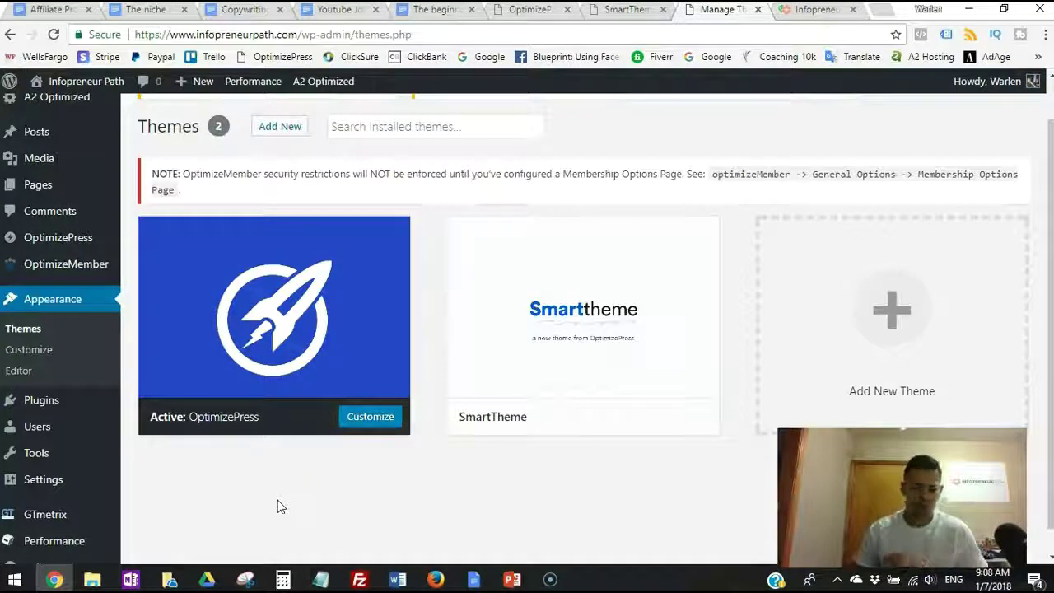
mouse_move(683, 299)
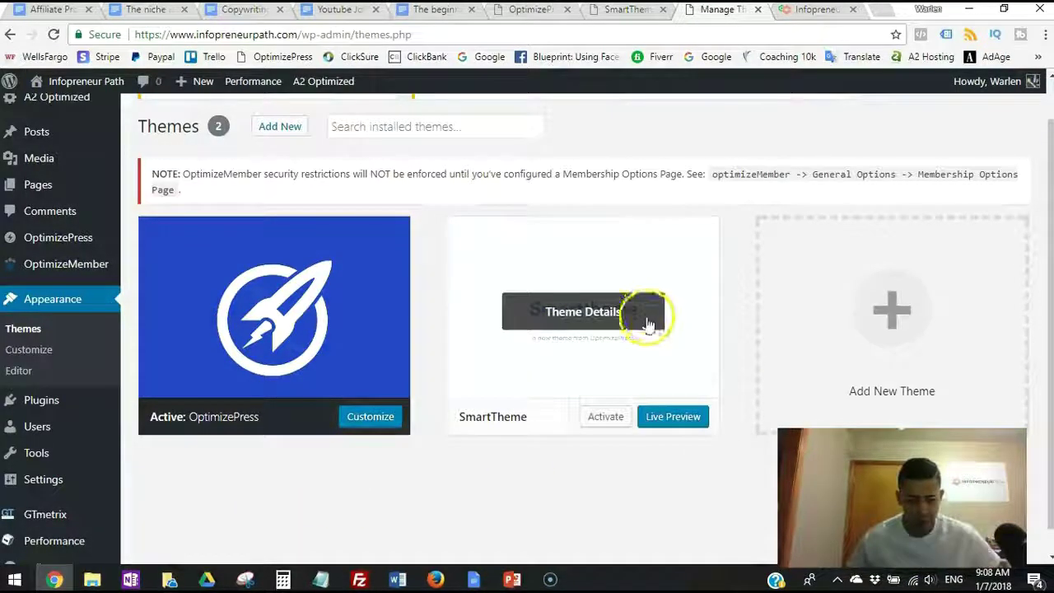
Activate SmartTheme, then open OptimizePress > Dashboard from the admin sidebar.
click(600, 418)
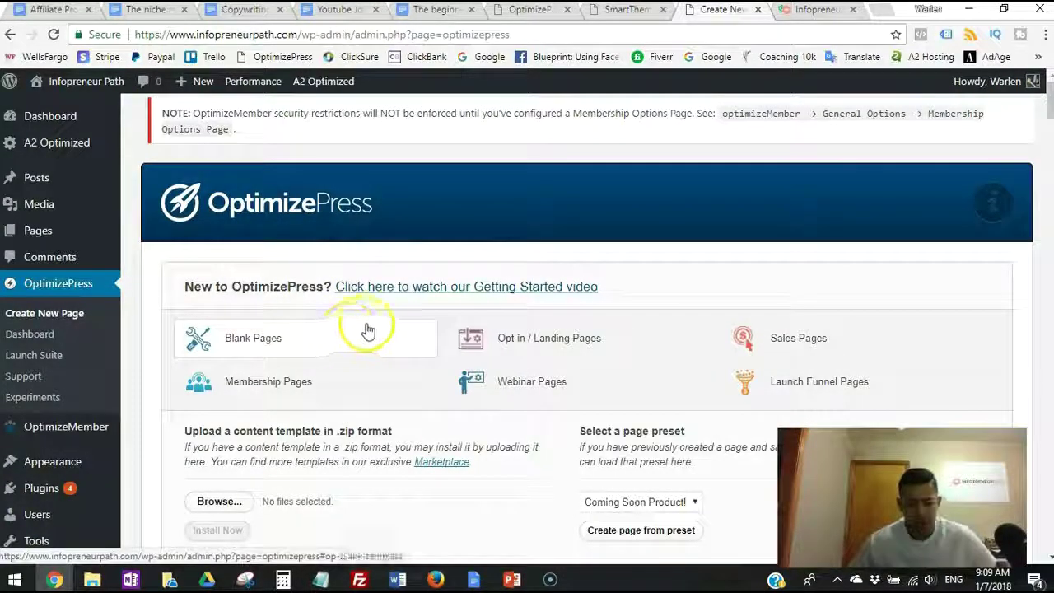
scroll(365, 329, down, 3)
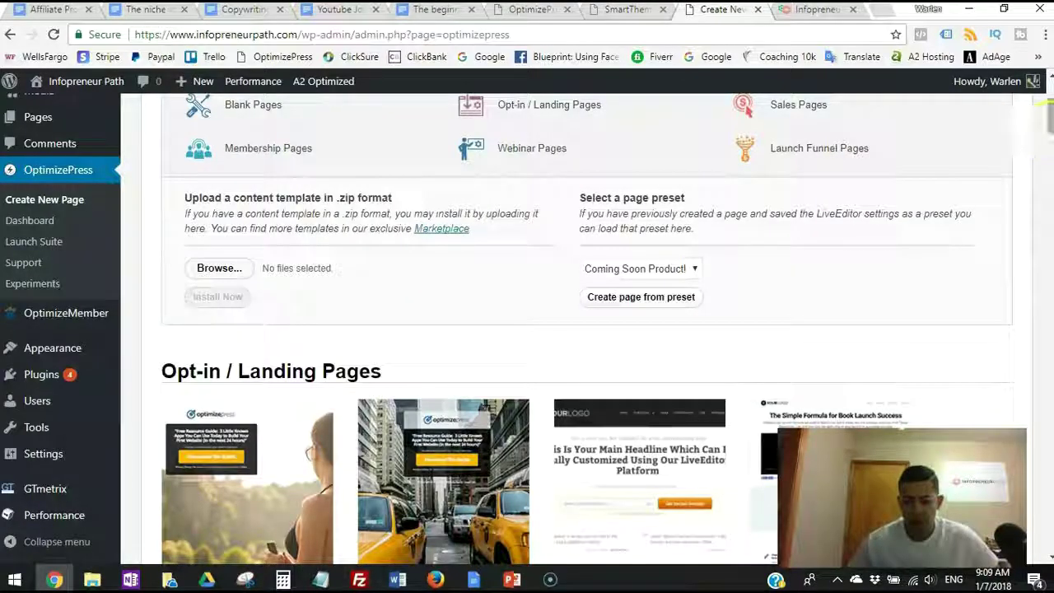
mouse_move(1049, 120)
mouse_down()
mouse_move(1048, 109)
mouse_move(1016, 212)
mouse_move(1016, 272)
mouse_move(1043, 245)
mouse_move(1042, 113)
mouse_up()
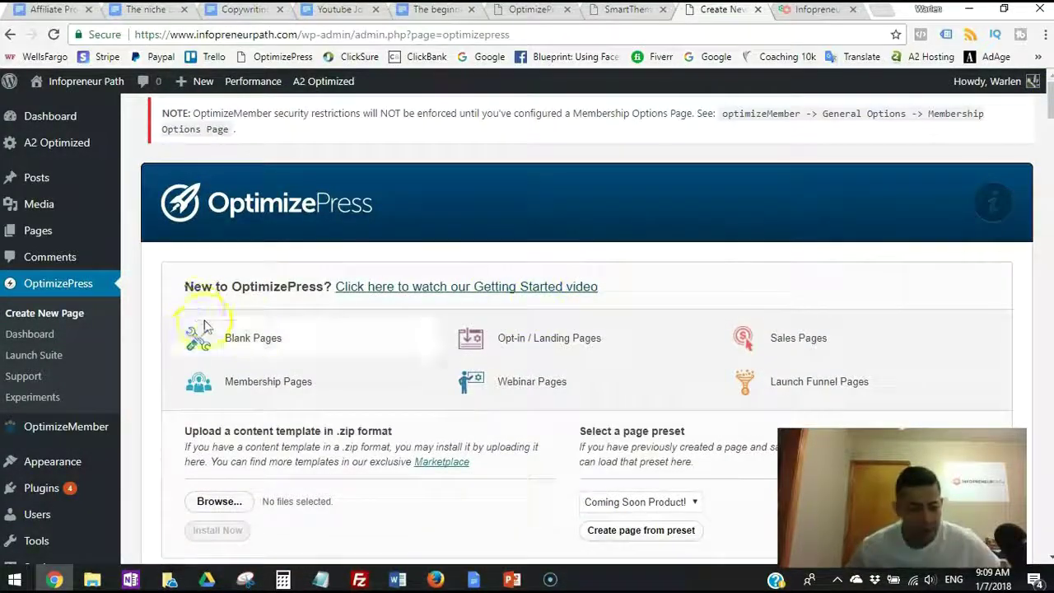
click(29, 334)
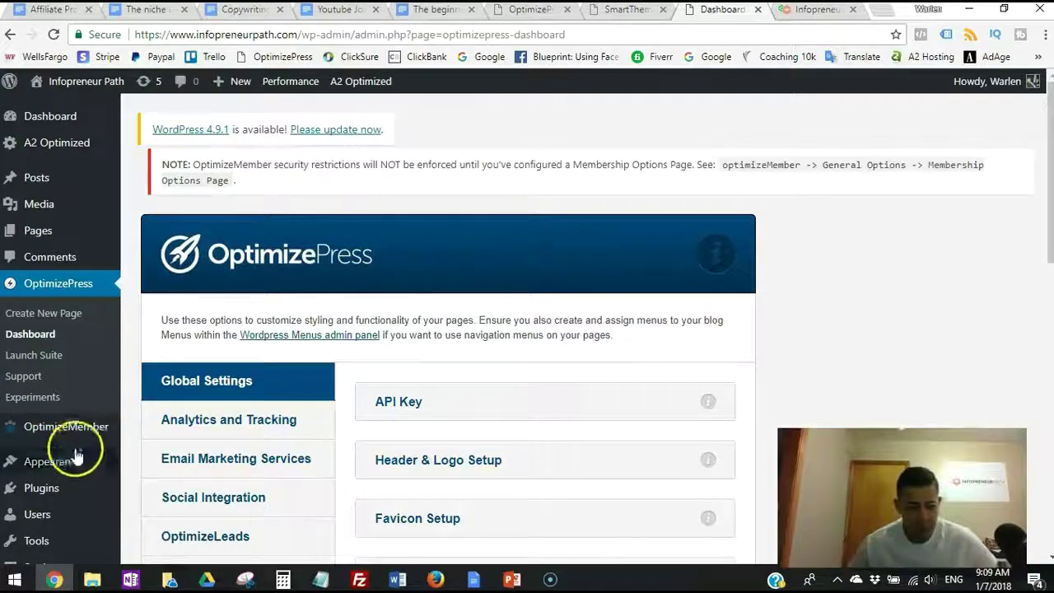
Open Appearance > Themes to see SmartTheme active and OptimizePress inactive.
mouse_move(76, 458)
click(155, 416)
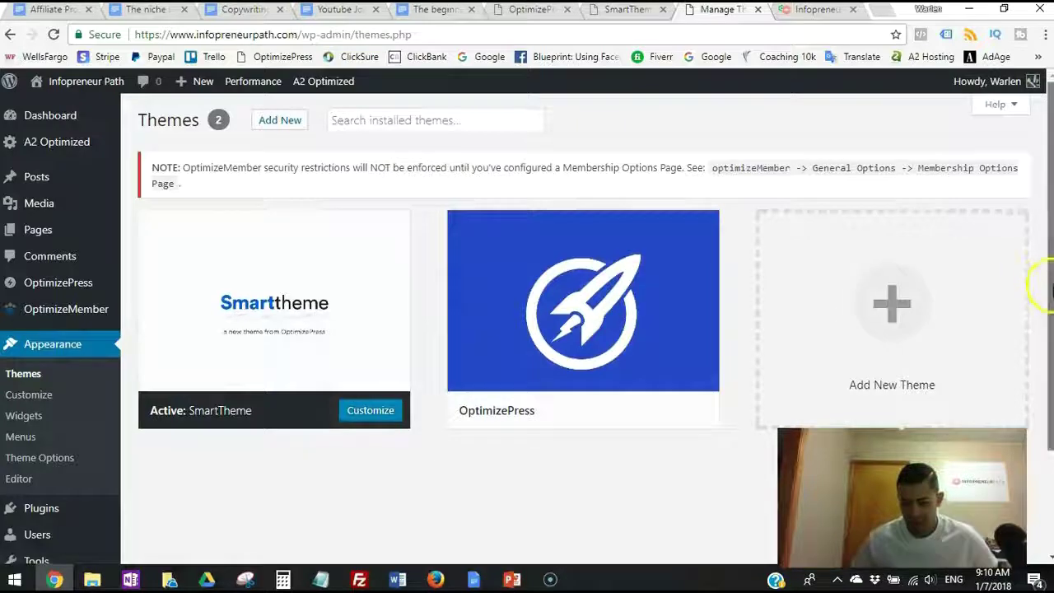
Open the OptimizePress theme's details (version 2.5.12.3) and scroll to the bottom of the overlay.
drag(1047, 284, 1042, 337)
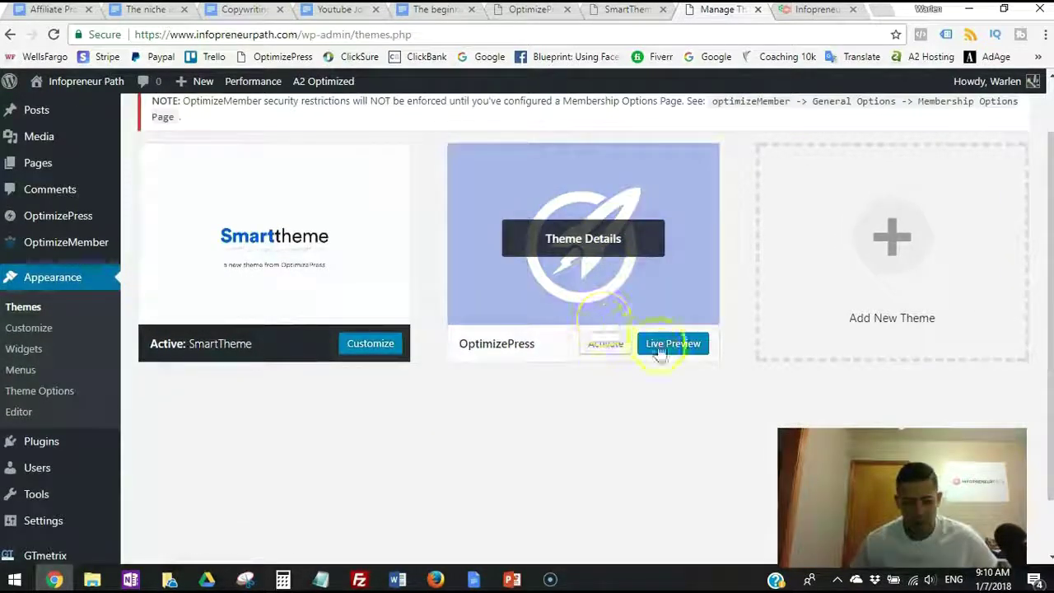
click(575, 286)
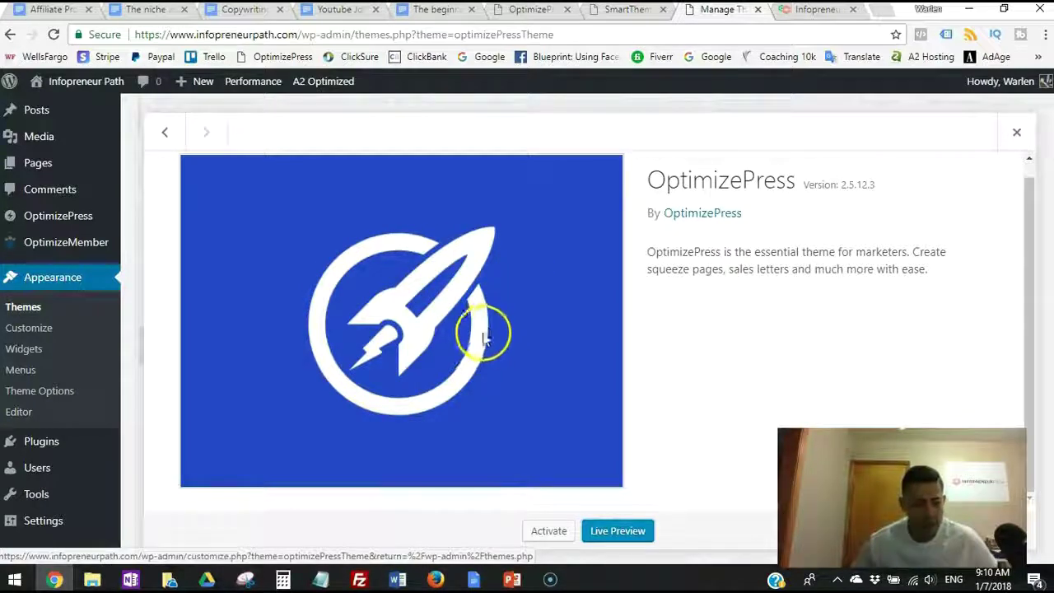
scroll(477, 346, up, 1)
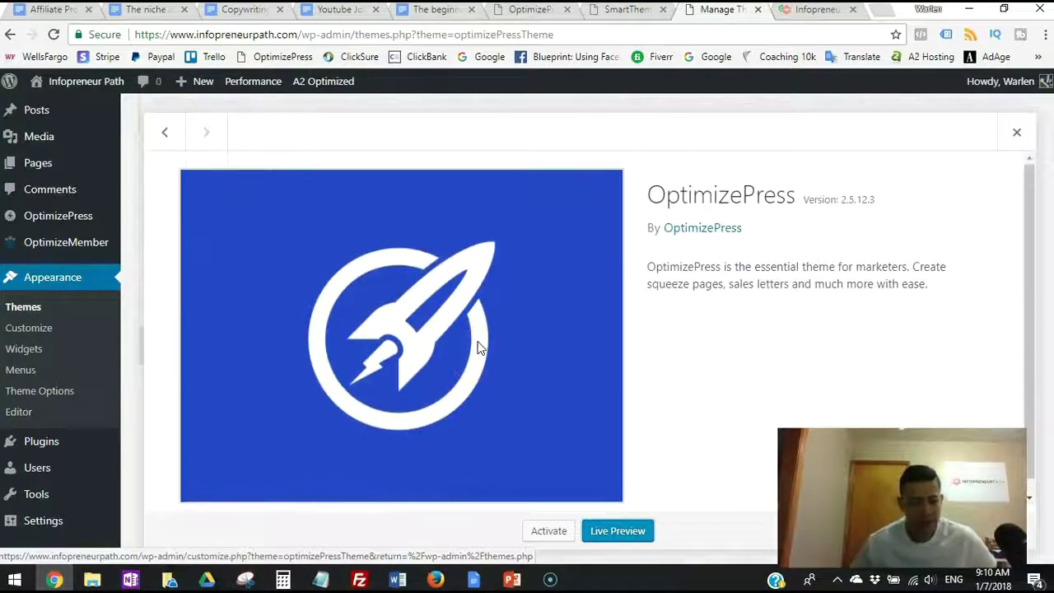
click(470, 370)
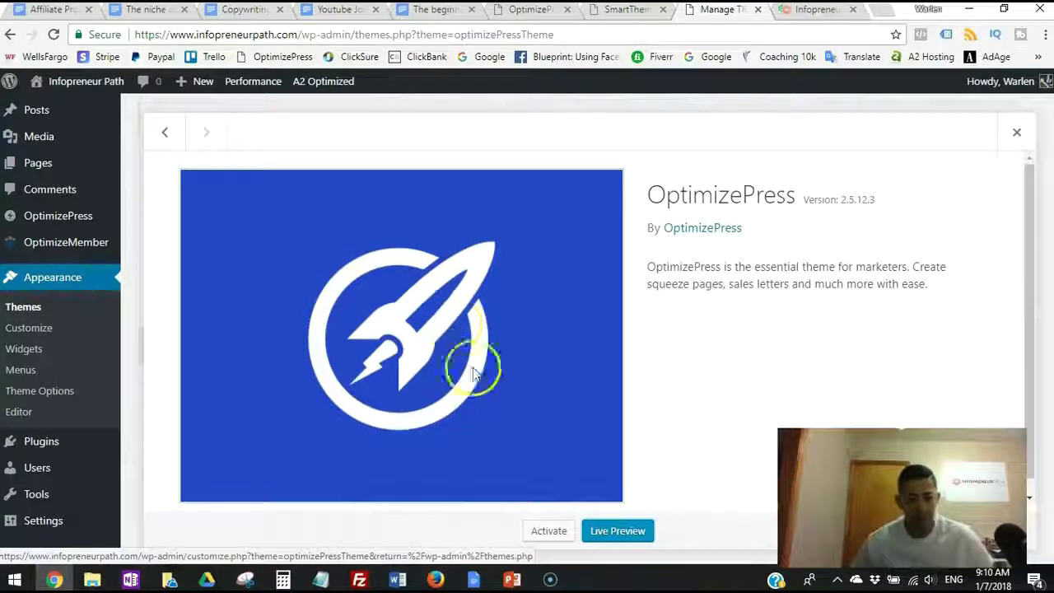
click(548, 535)
click(483, 377)
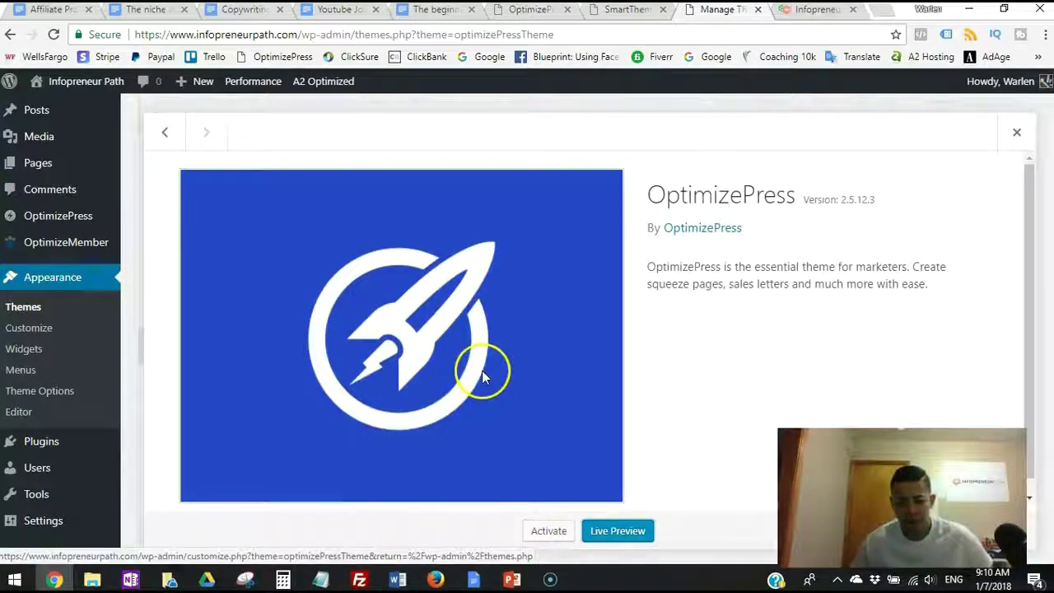
scroll(1028, 305, down, 1)
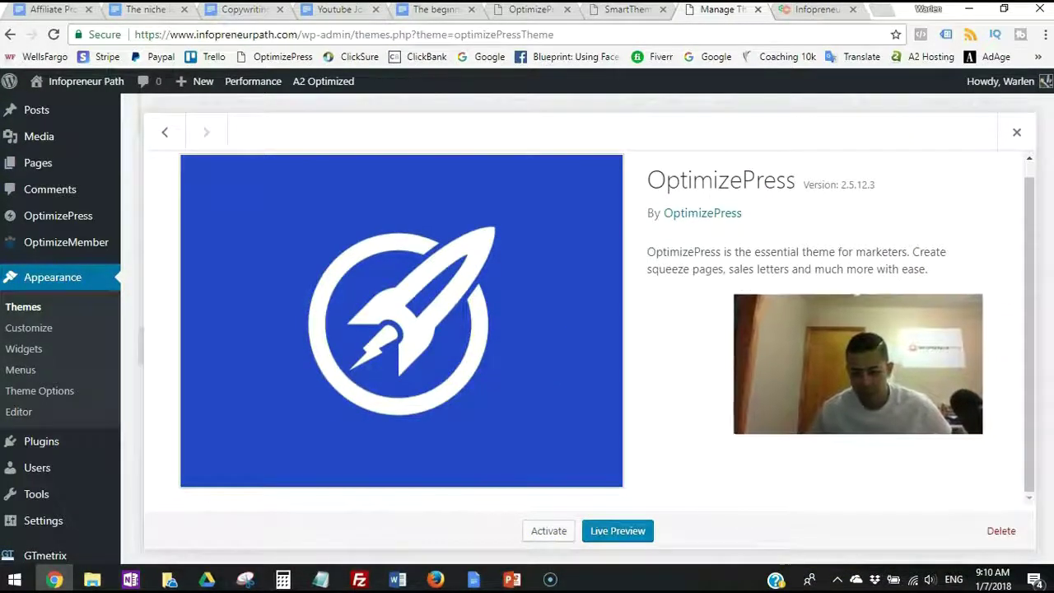
Delete the OptimizePress theme, then reload the live site and open its Blog page.
click(1001, 531)
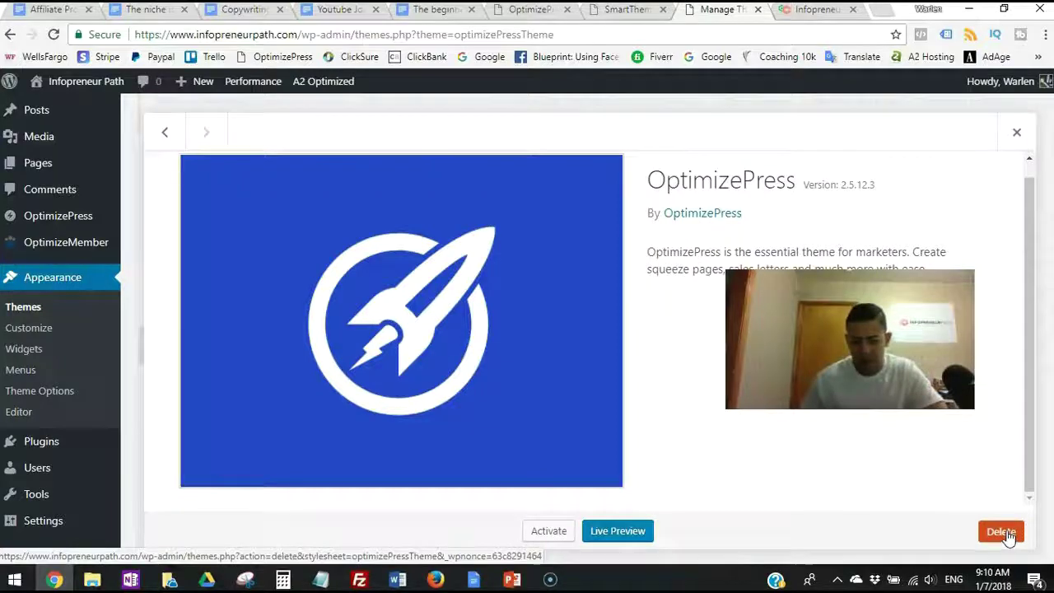
click(595, 144)
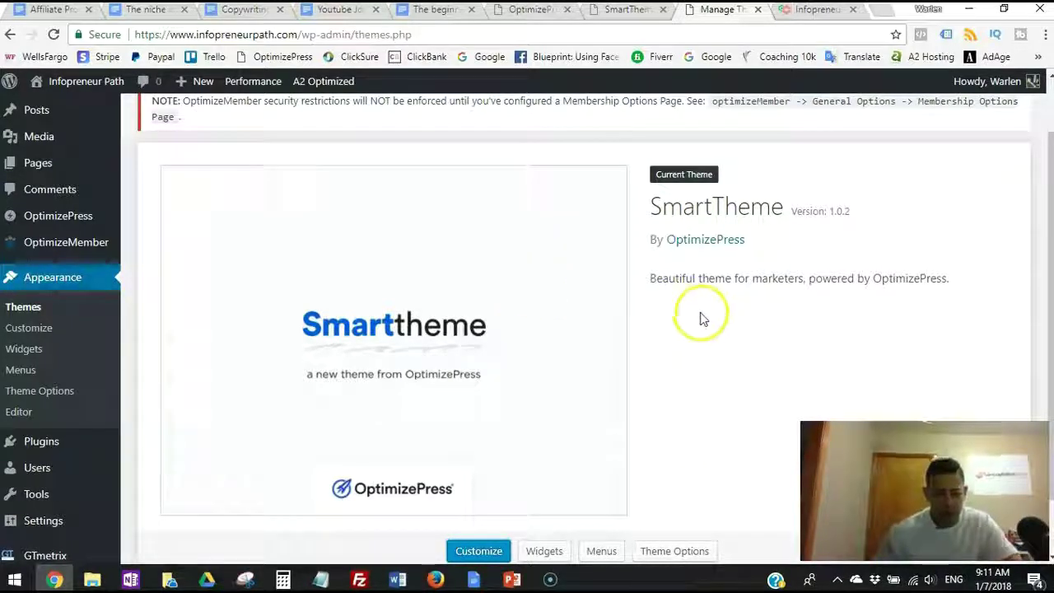
click(802, 10)
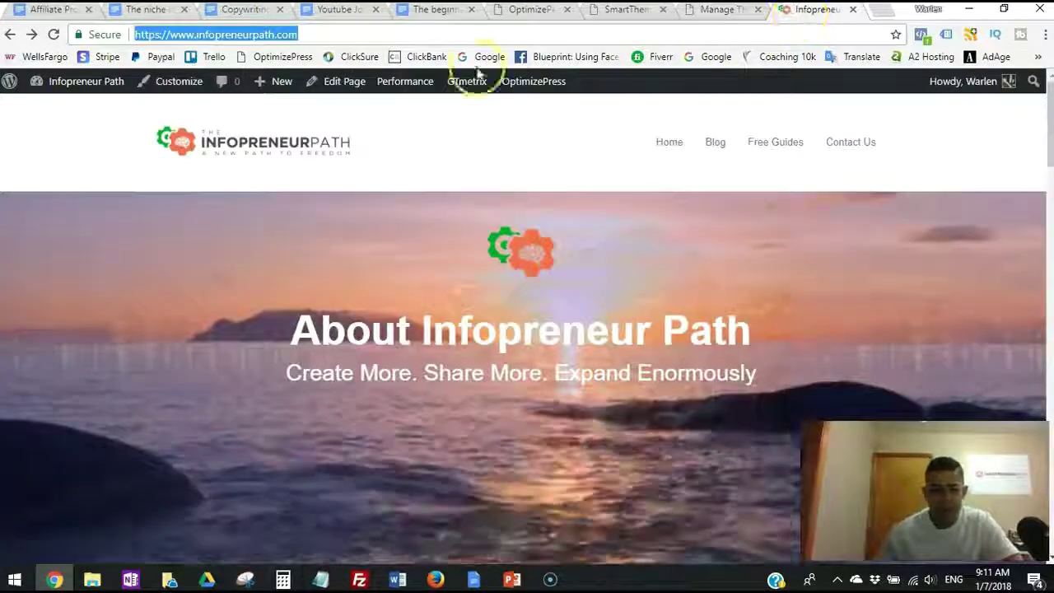
click(53, 34)
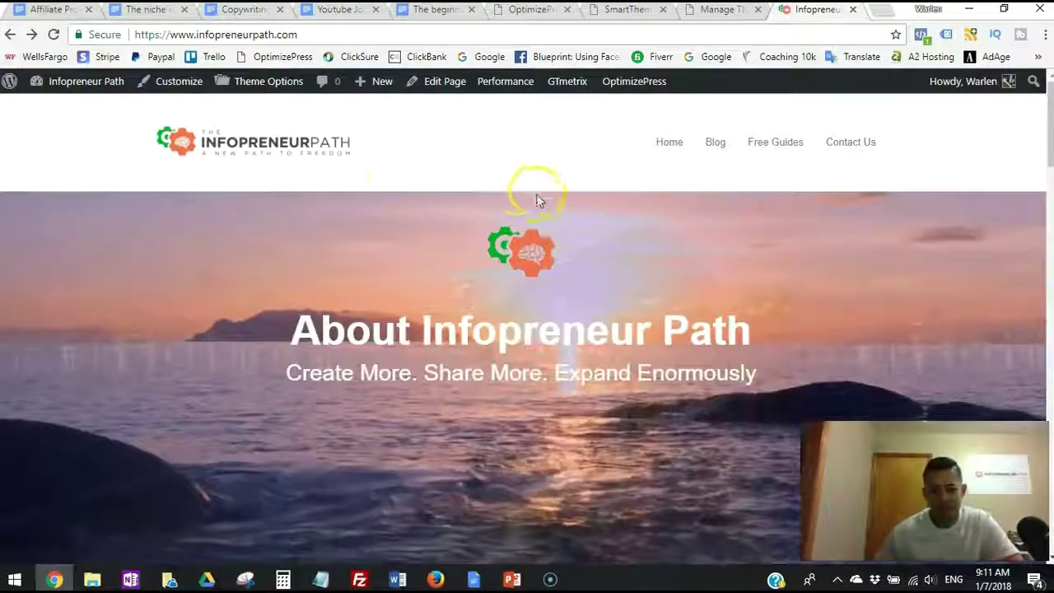
click(712, 148)
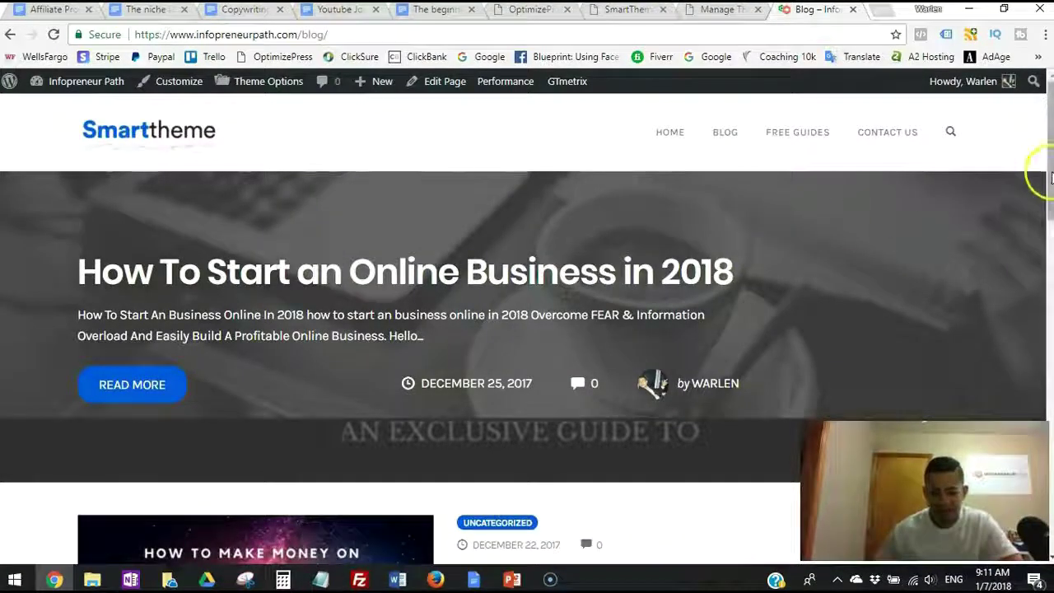
drag(1049, 175, 1019, 236)
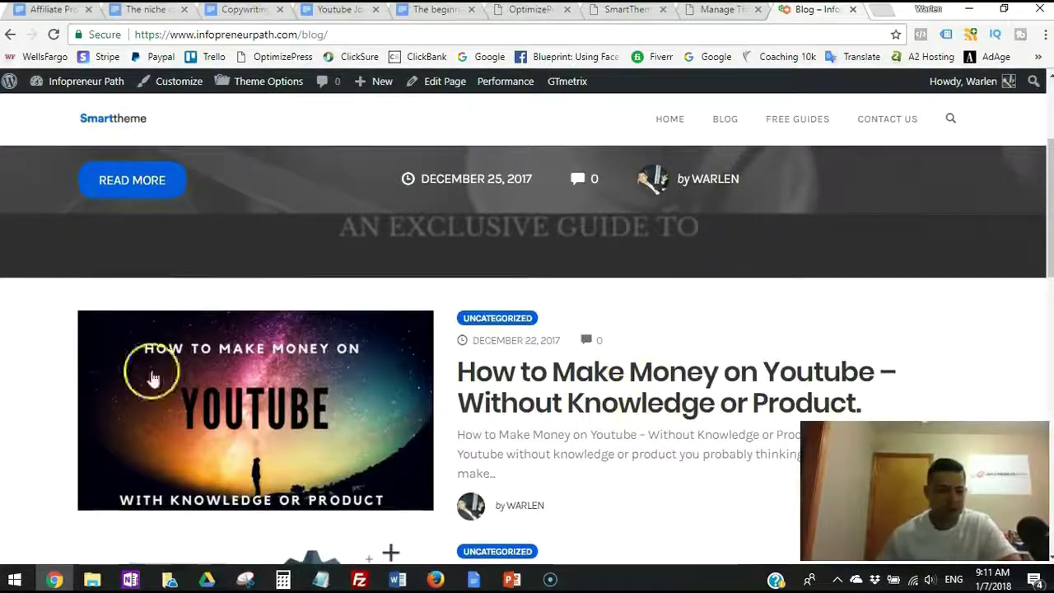
scroll(612, 288, up, 2)
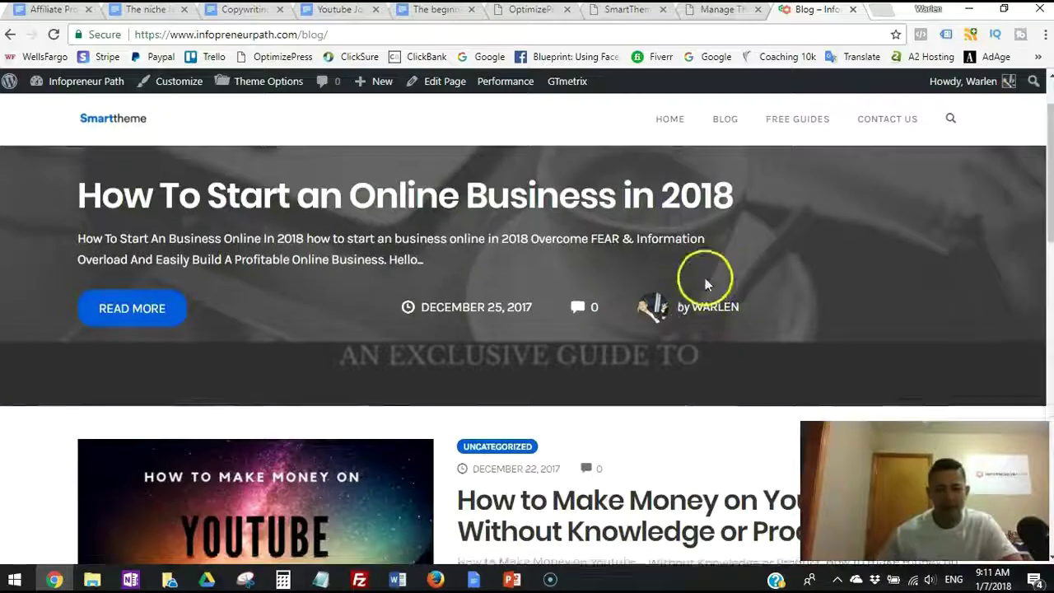
scroll(708, 277, up, 1)
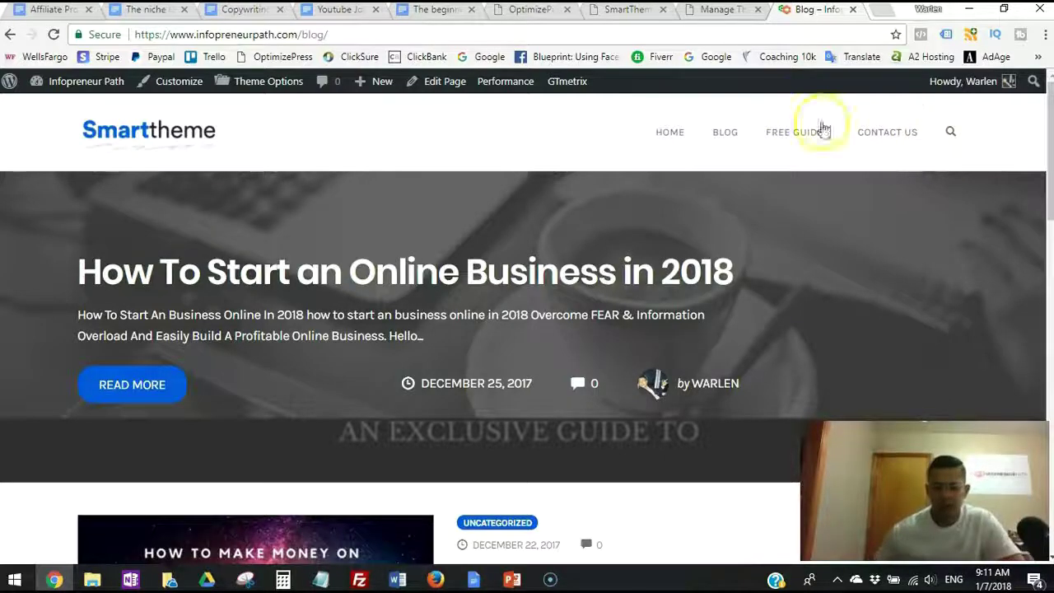
drag(1039, 177, 1041, 145)
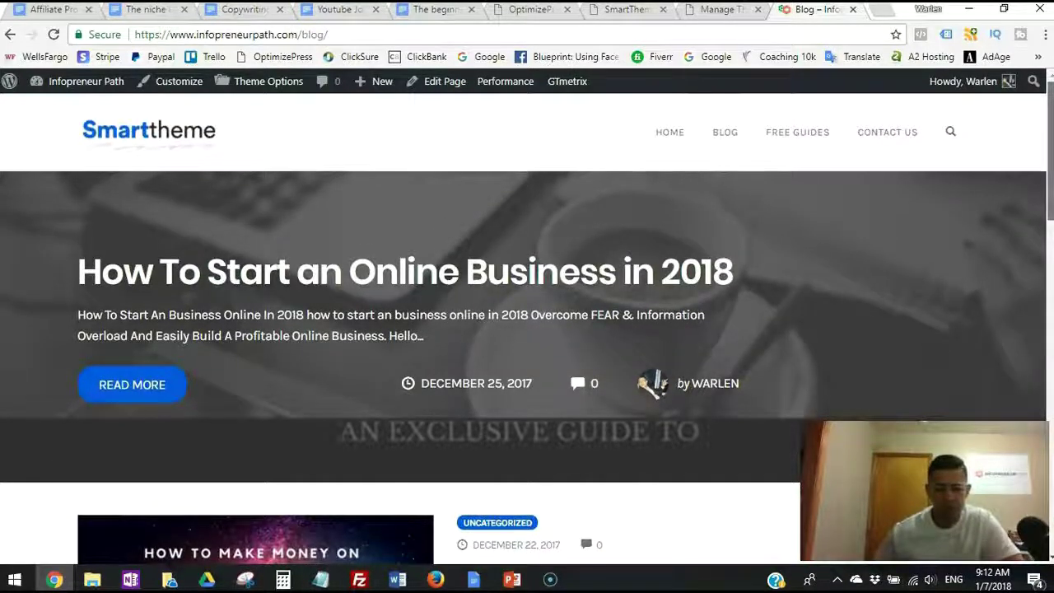
scroll(584, 507, down, 1)
scroll(585, 507, up, 1)
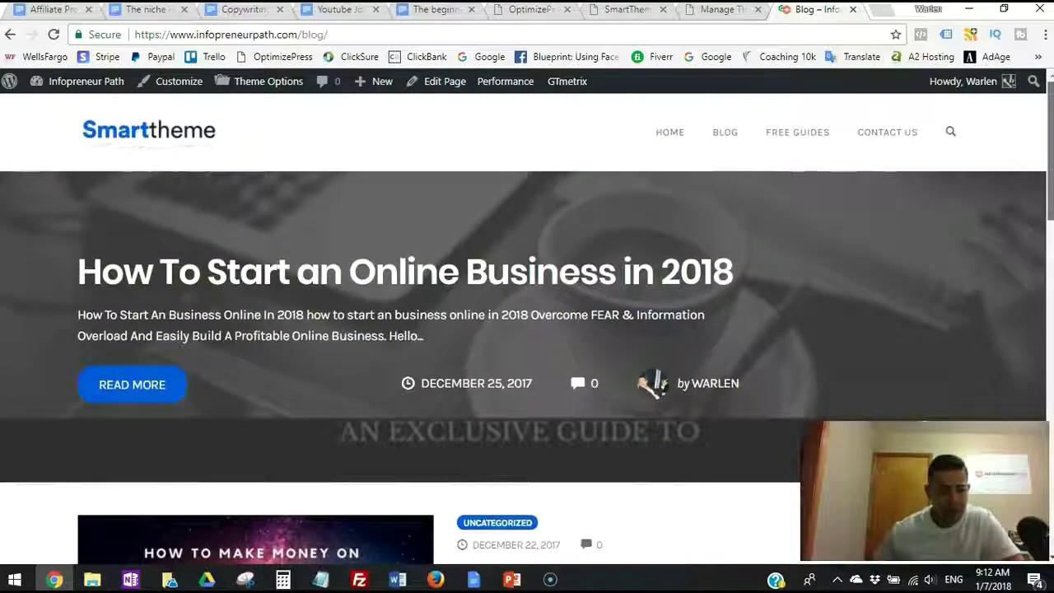
scroll(527, 330, down, 3)
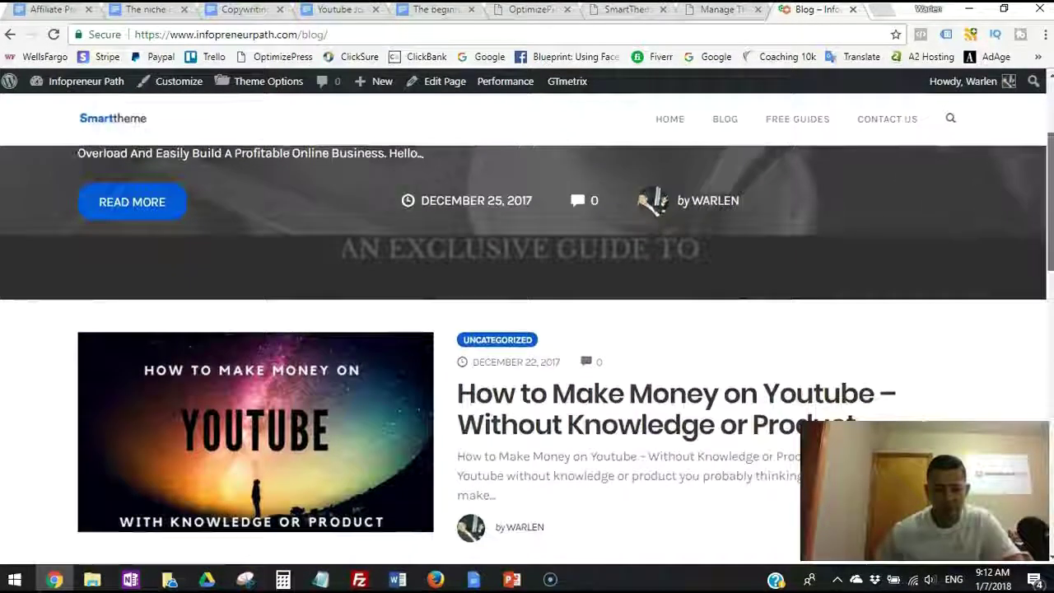
scroll(527, 330, down, 2)
scroll(527, 329, up, 5)
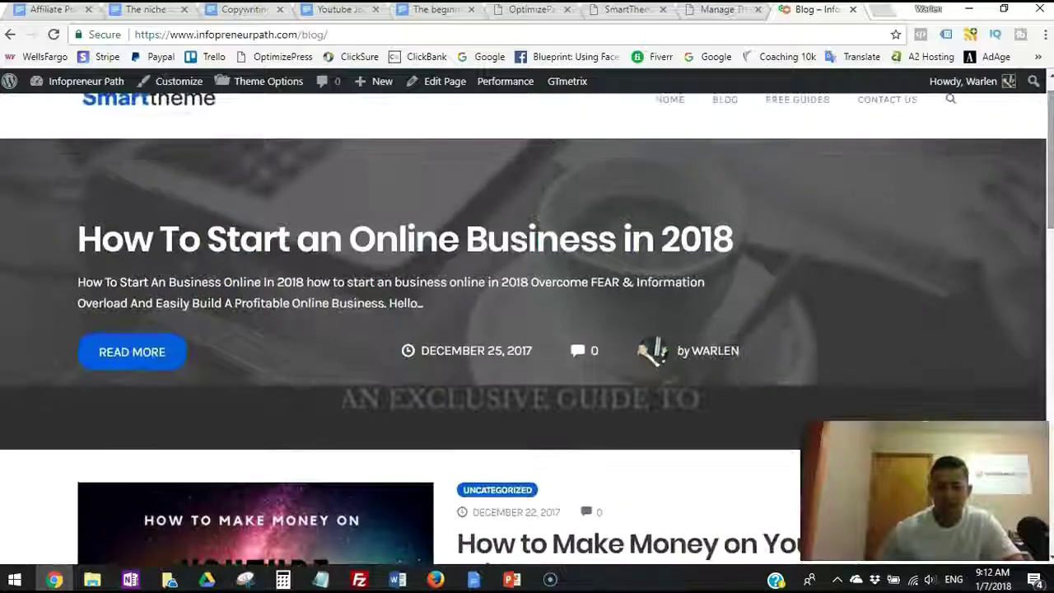